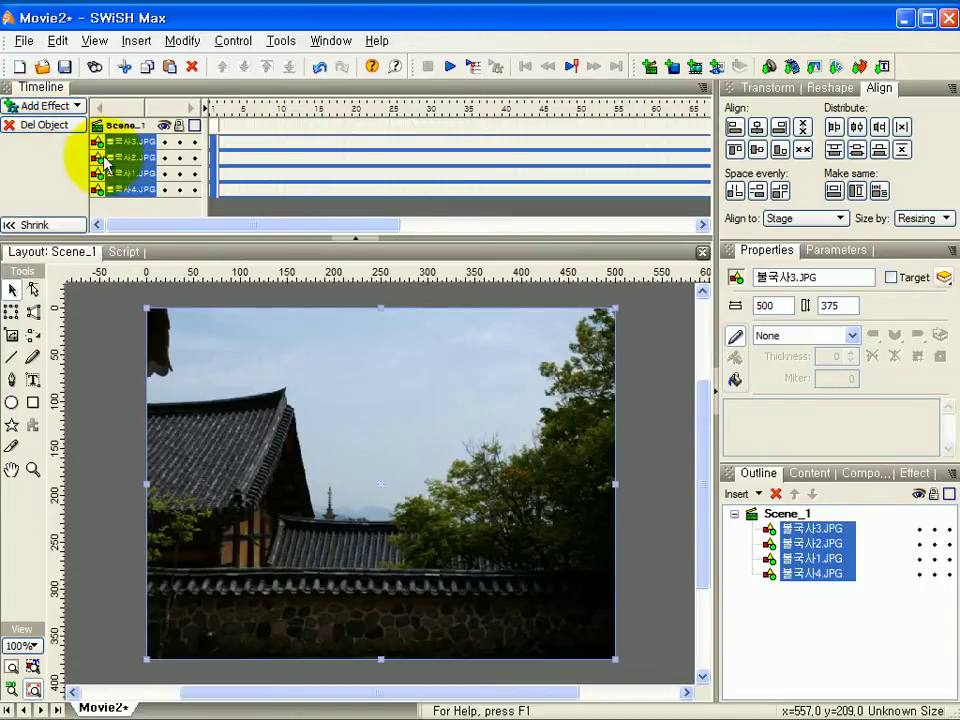
Select all four images from 불국사1.JPG to 불국사4.JPG and add a Fade In effect to them
left_click(832, 530)
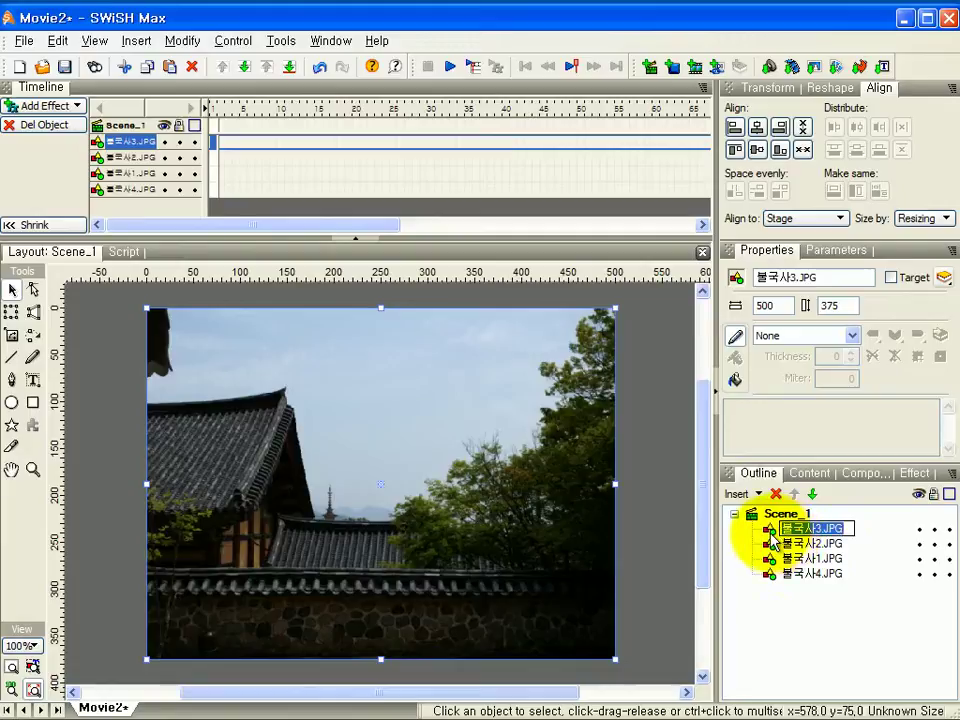
left_click(803, 574, "shift")
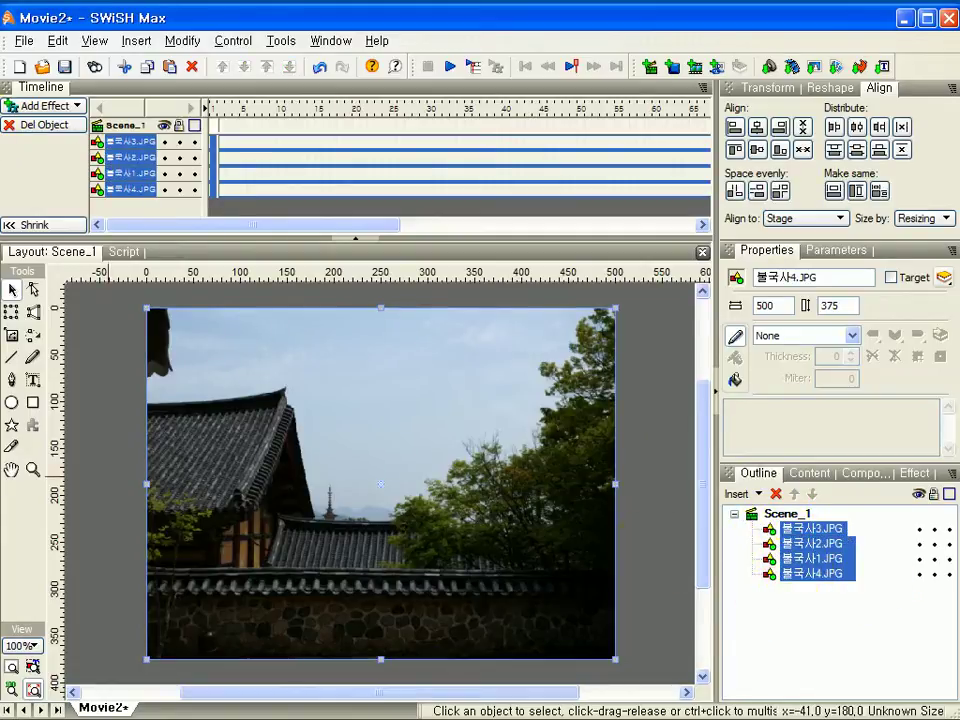
left_click(125, 141)
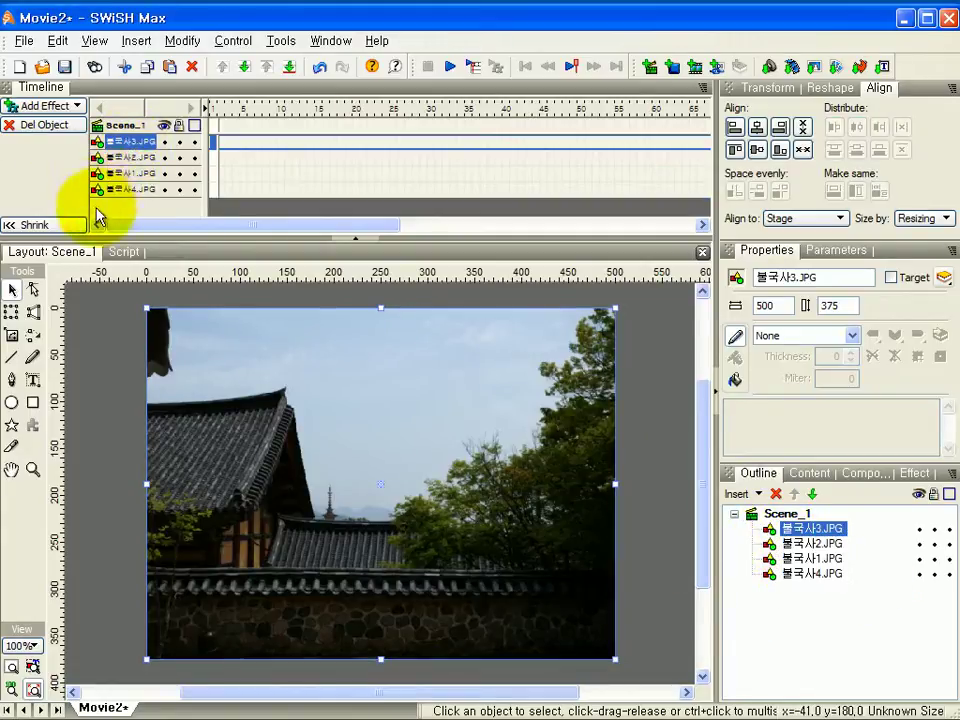
left_click(115, 189, "shift")
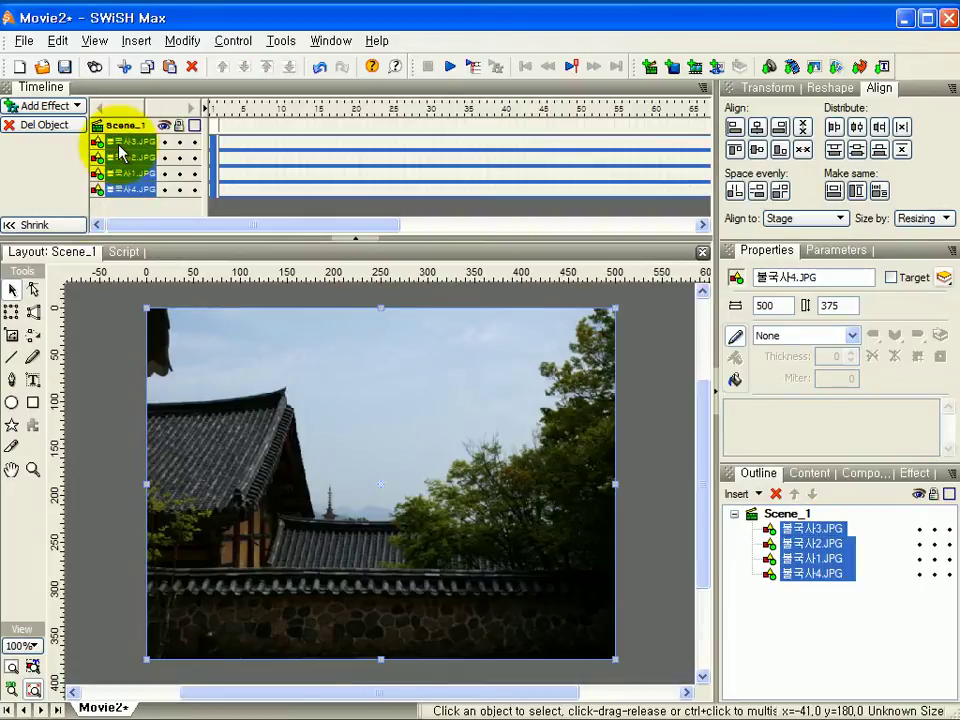
left_click(118, 145)
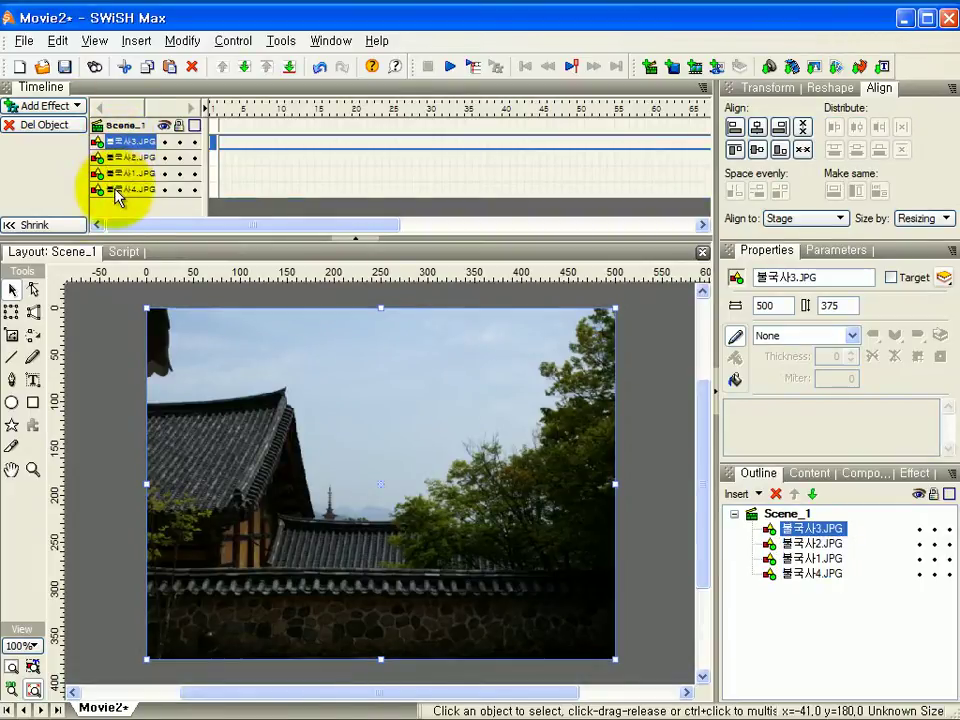
left_click(115, 190, "shift")
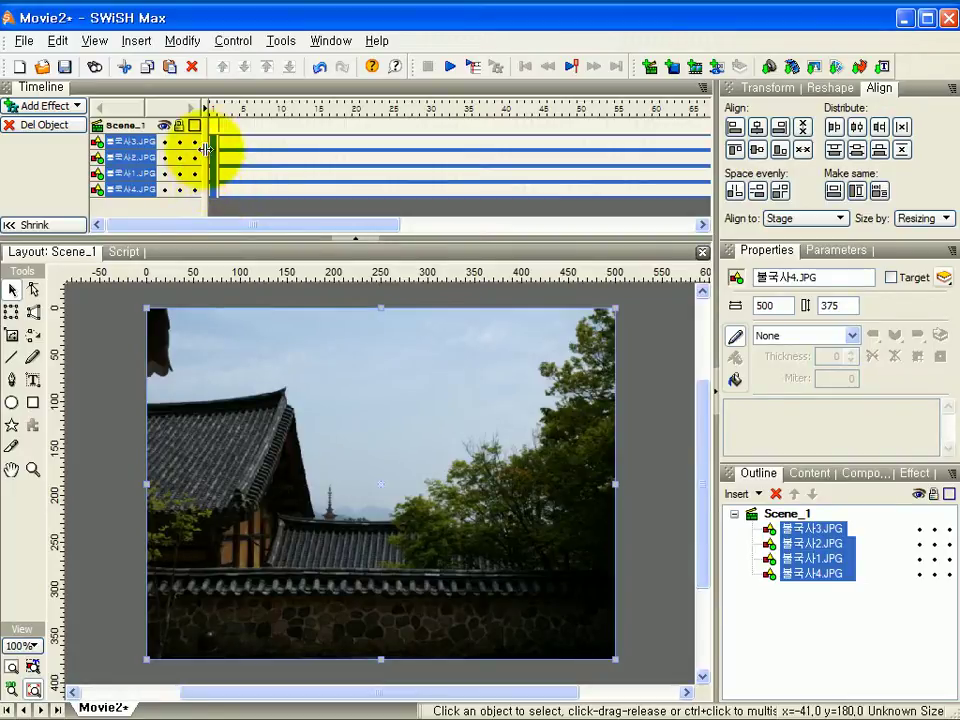
left_click(45, 106)
mouse_move(42, 215)
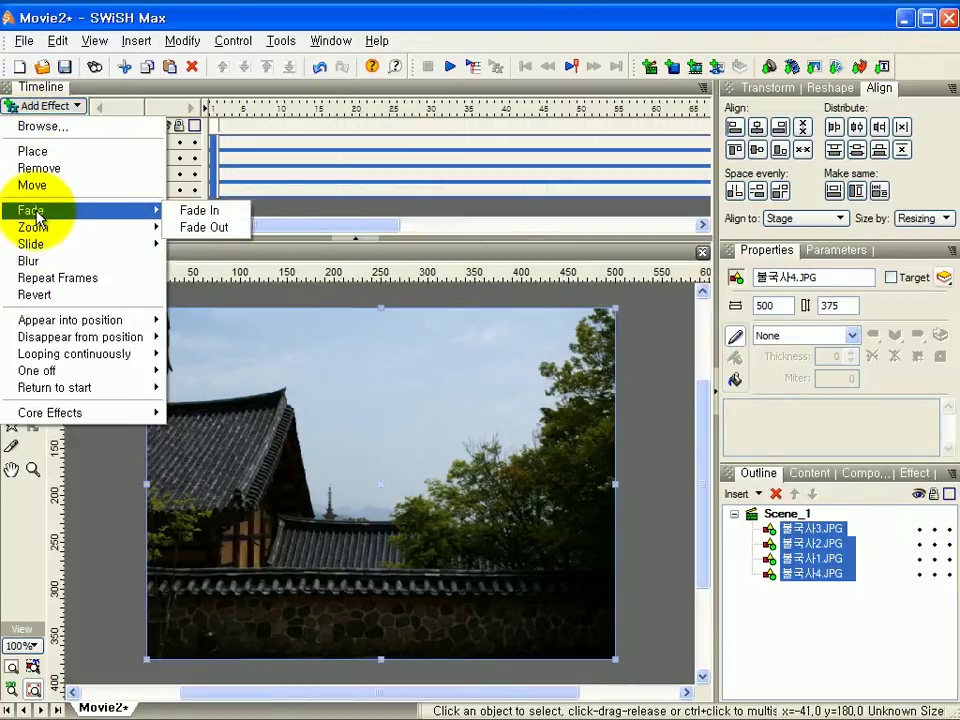
left_click(200, 211)
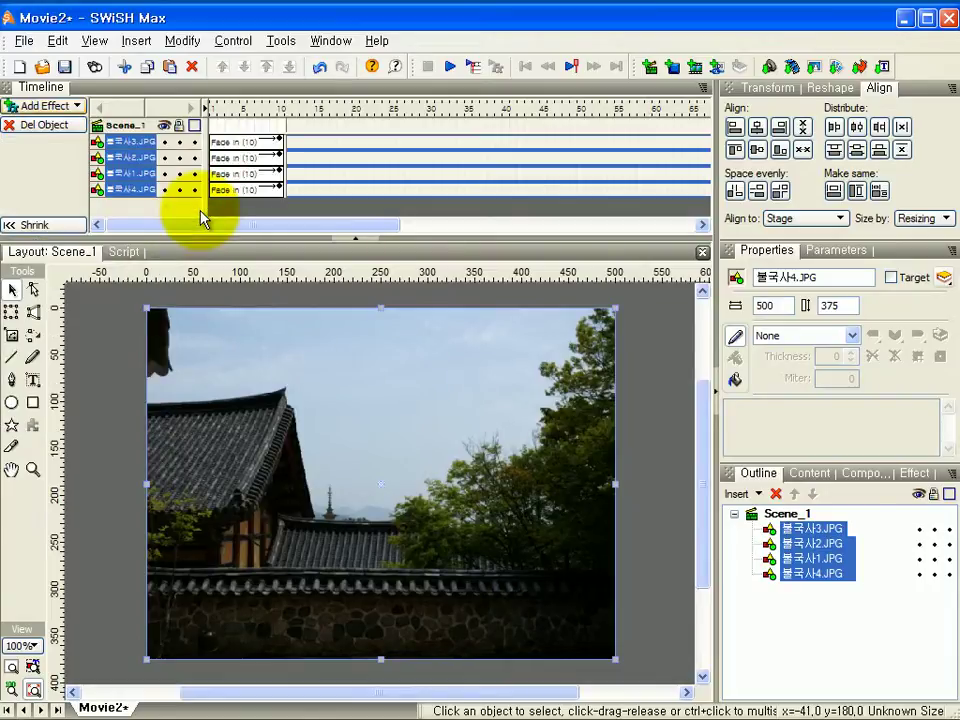
Stretch the Fade In effects of 불국사4.JPG and 불국사1.JPG on the timeline to 20 frames each
left_click(281, 143)
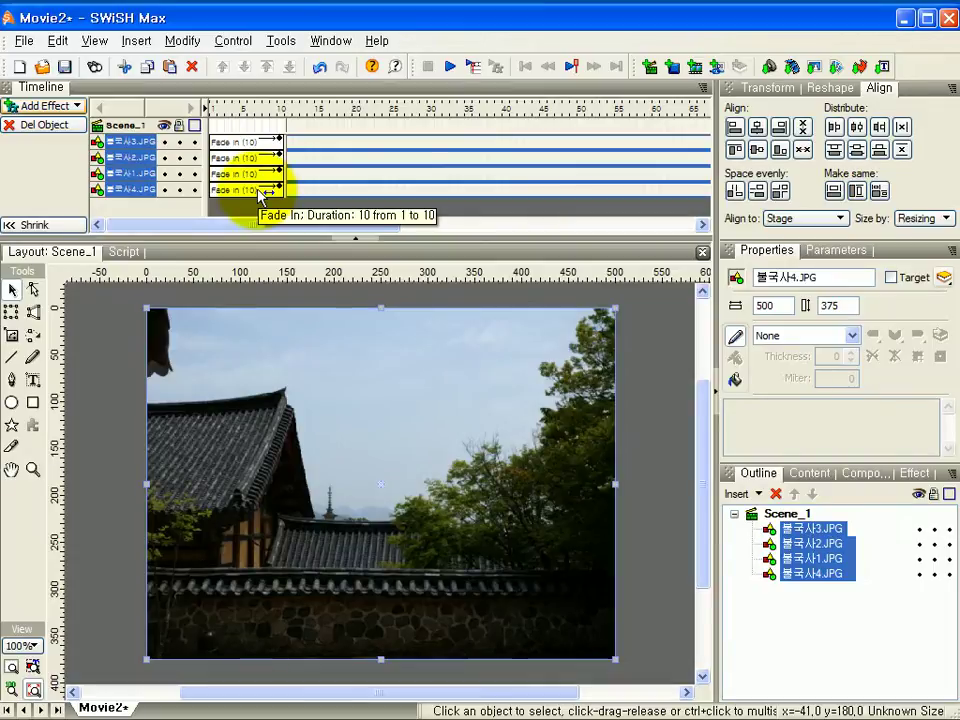
left_click(236, 193)
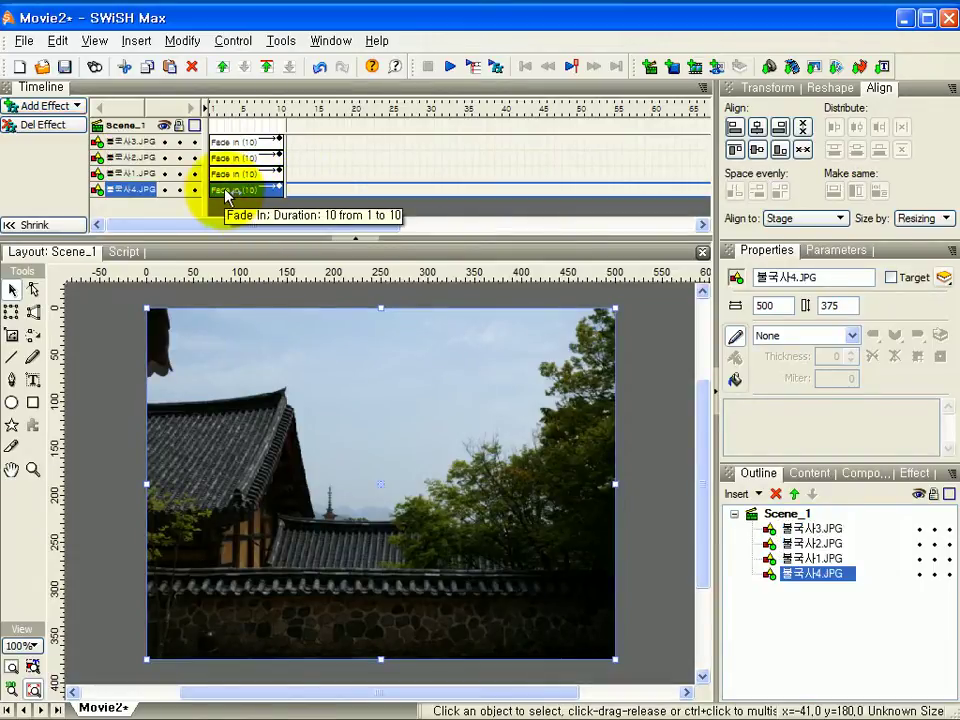
left_click_drag(283, 191, 356, 192)
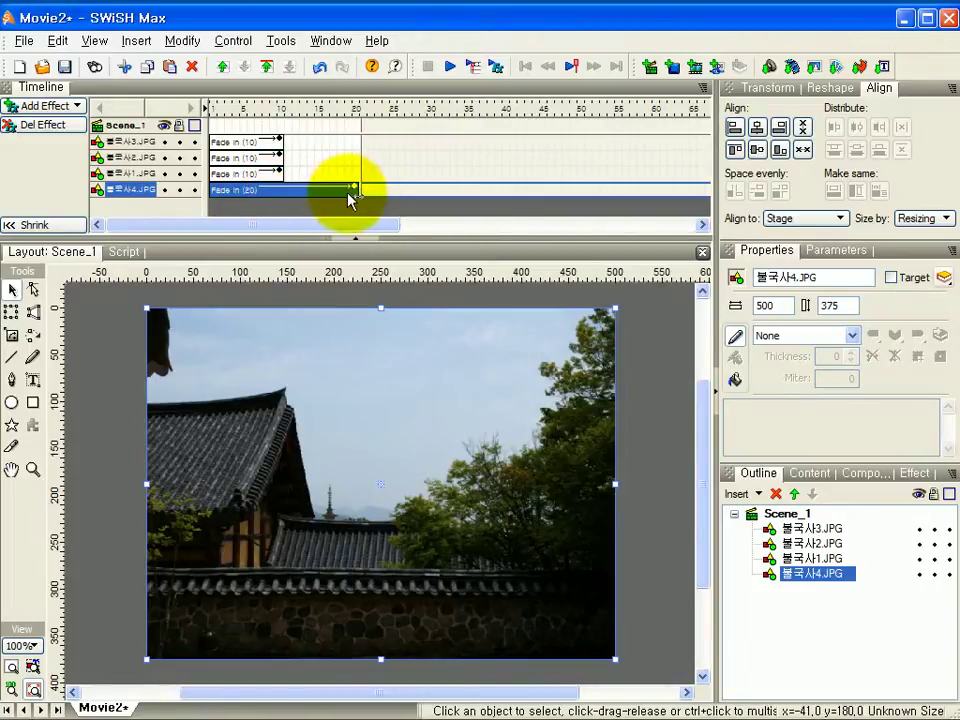
left_click(287, 176)
left_click_drag(283, 175, 356, 176)
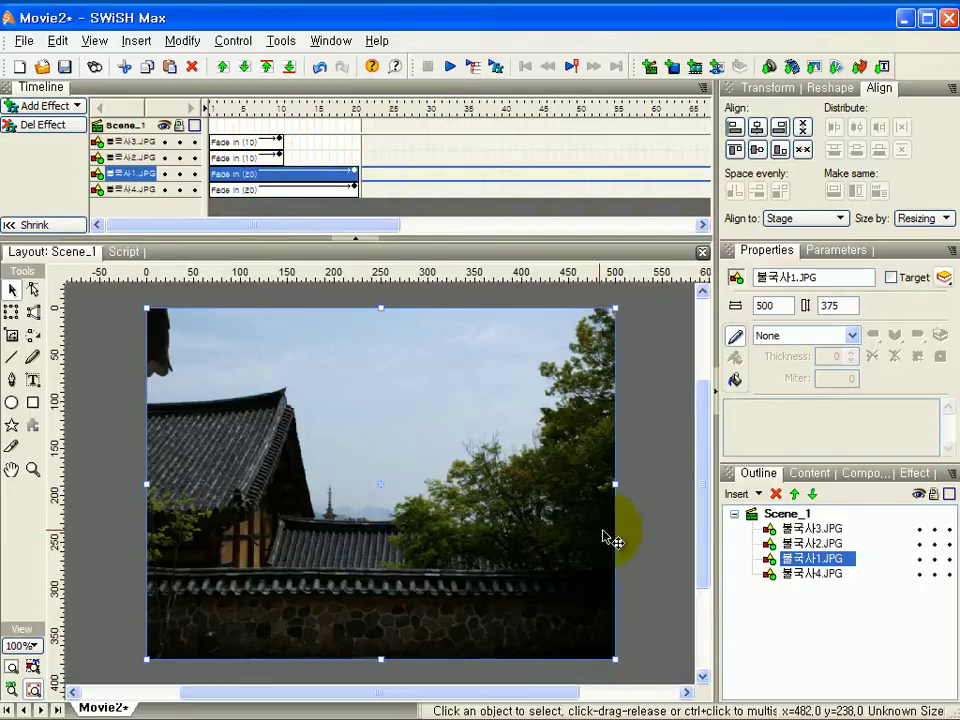
Set the Fade In duration of 불국사2.JPG and 불국사3.JPG to 20 frames in the effect settings
left_click(915, 476)
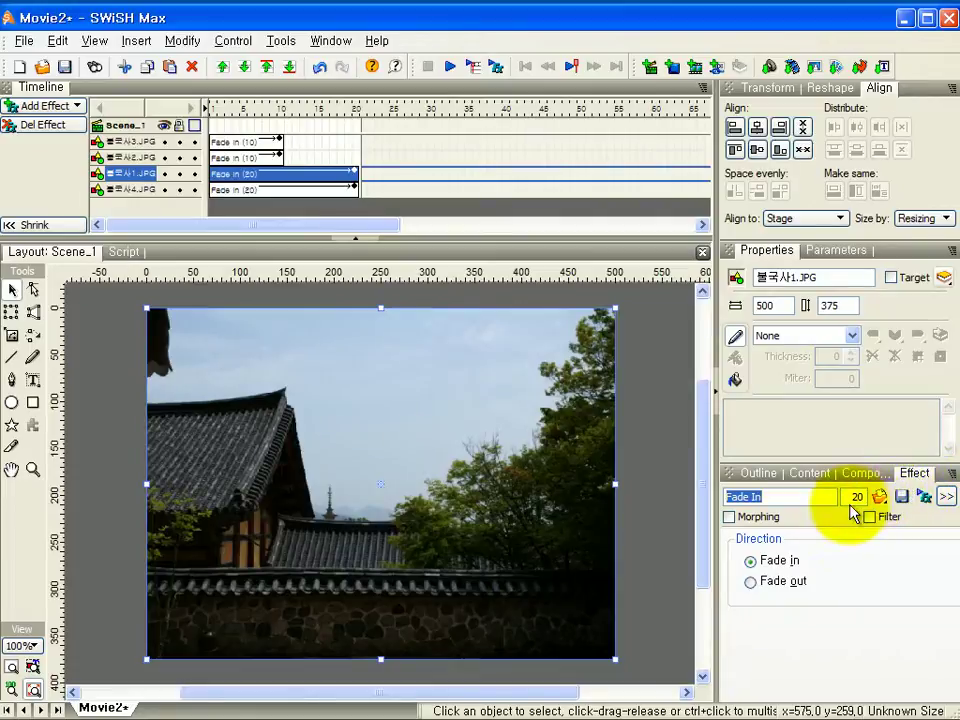
left_click(852, 497)
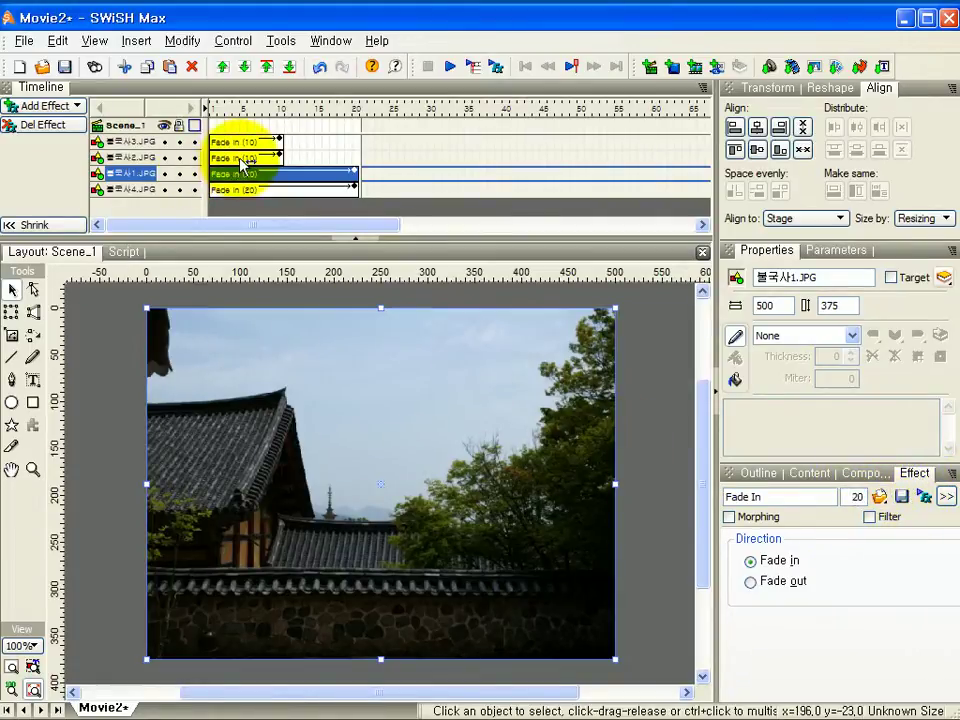
left_click(240, 158)
double_click(852, 497)
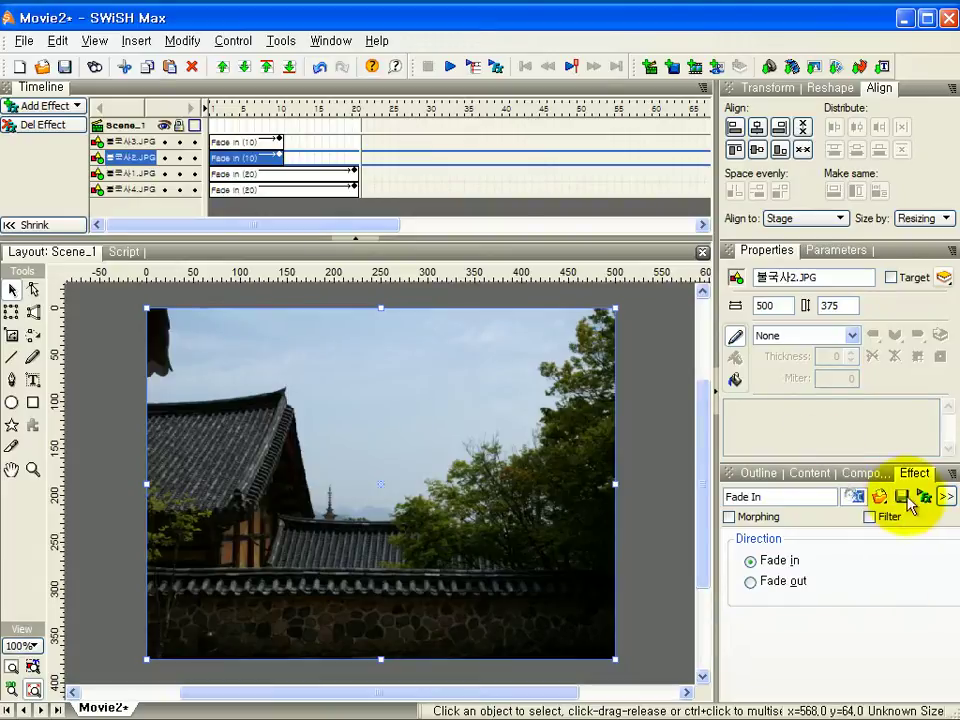
type("20")
key("Return")
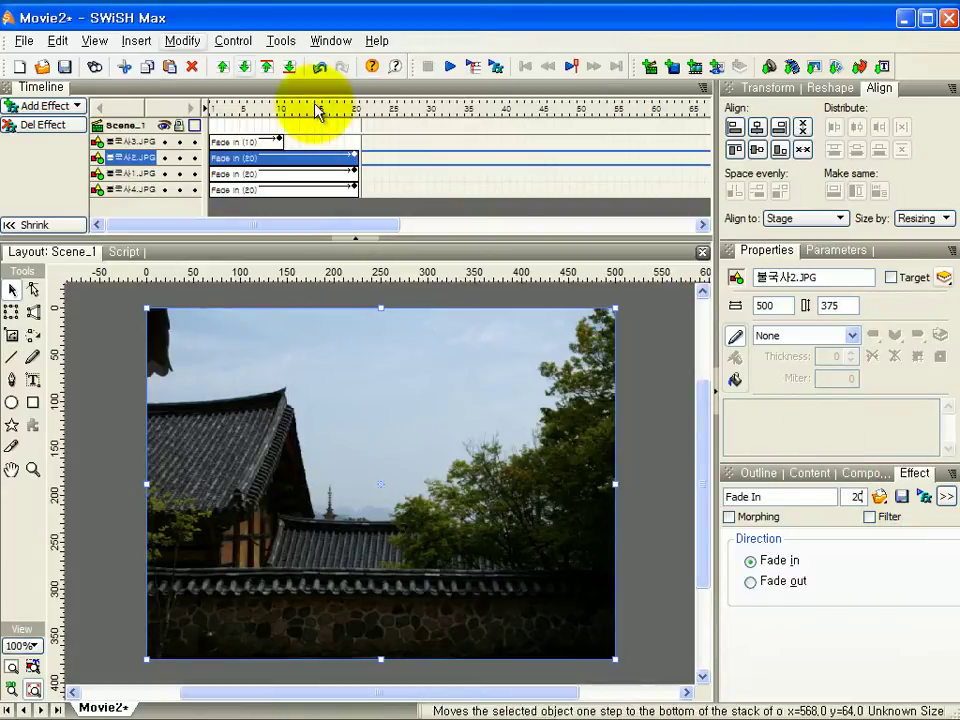
left_click(237, 145)
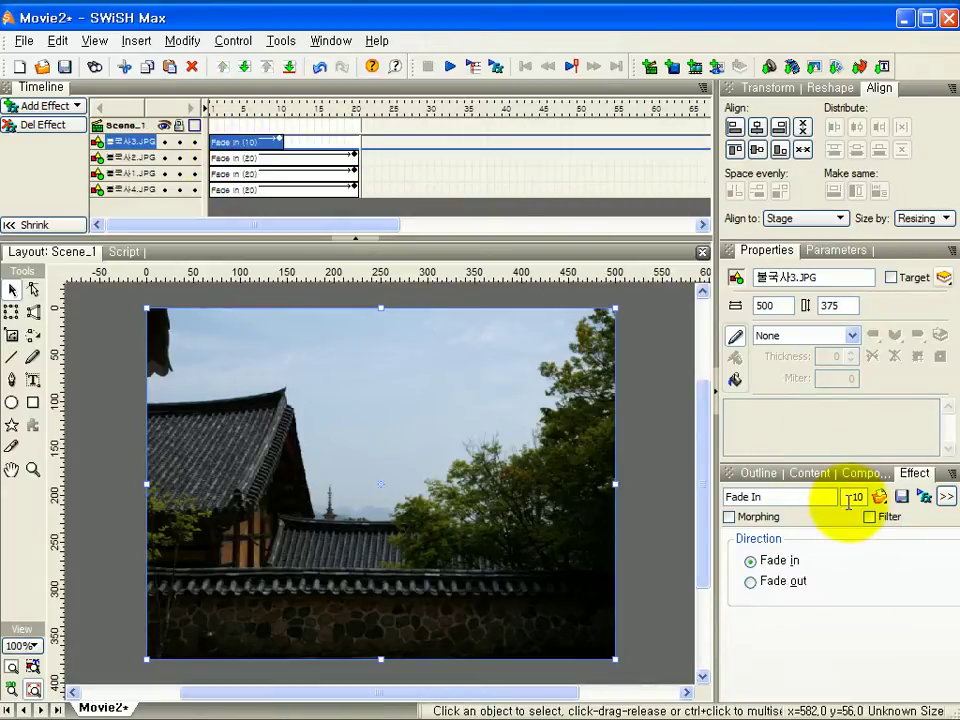
double_click(852, 497)
key("Return")
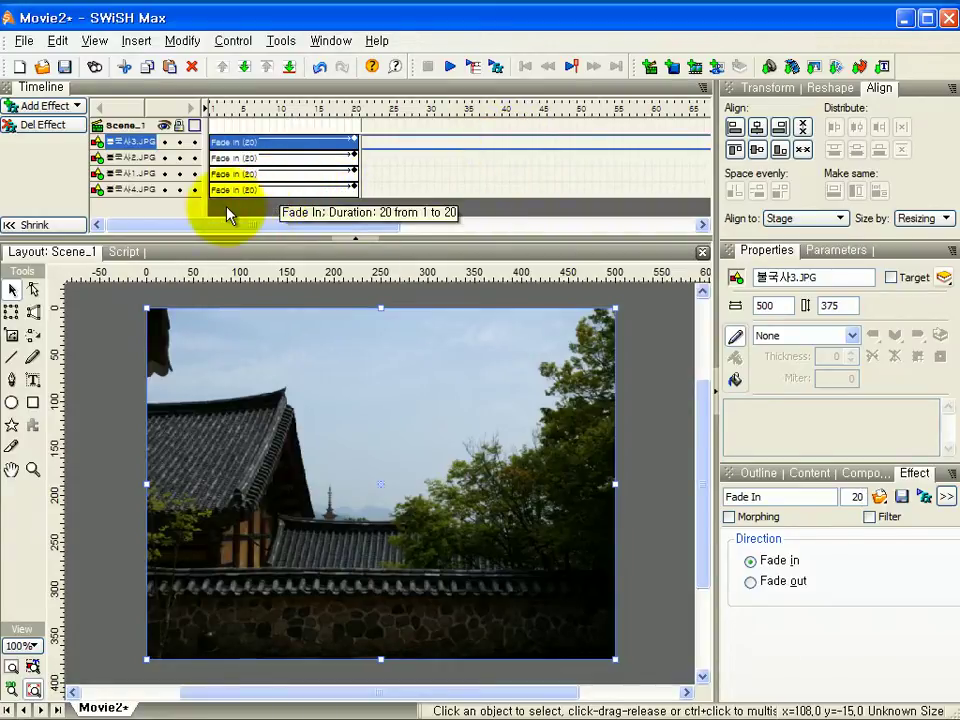
Reorder the images in Scene_1 so the stack runs 불국사4, 불국사3, 불국사2, 불국사1 from front to back
left_click(755, 474)
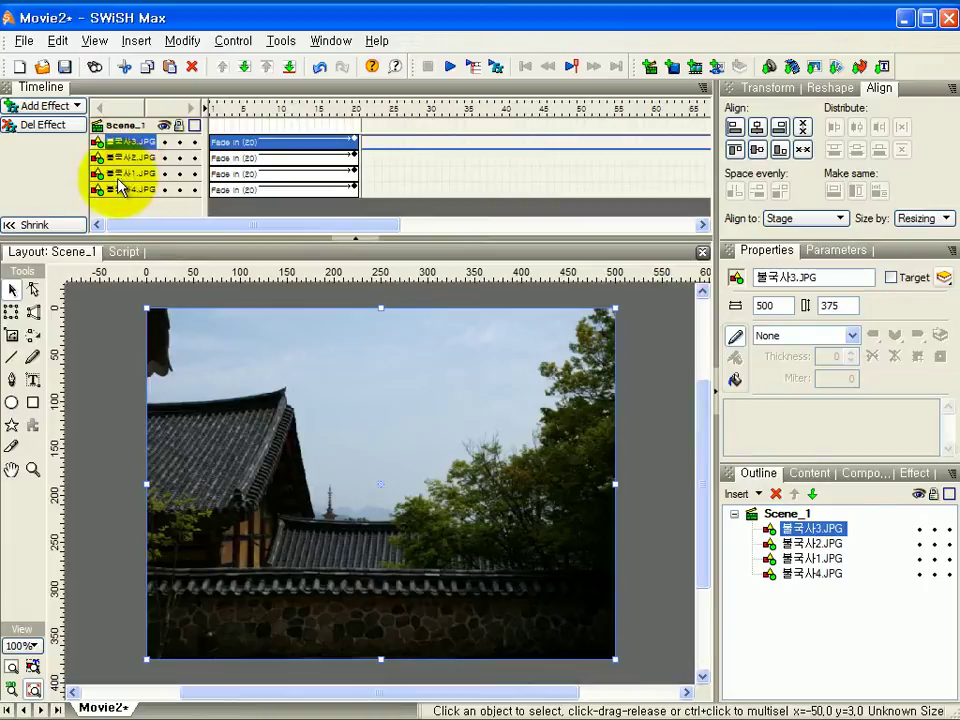
left_click(813, 562)
left_click_drag(813, 566, 813, 585)
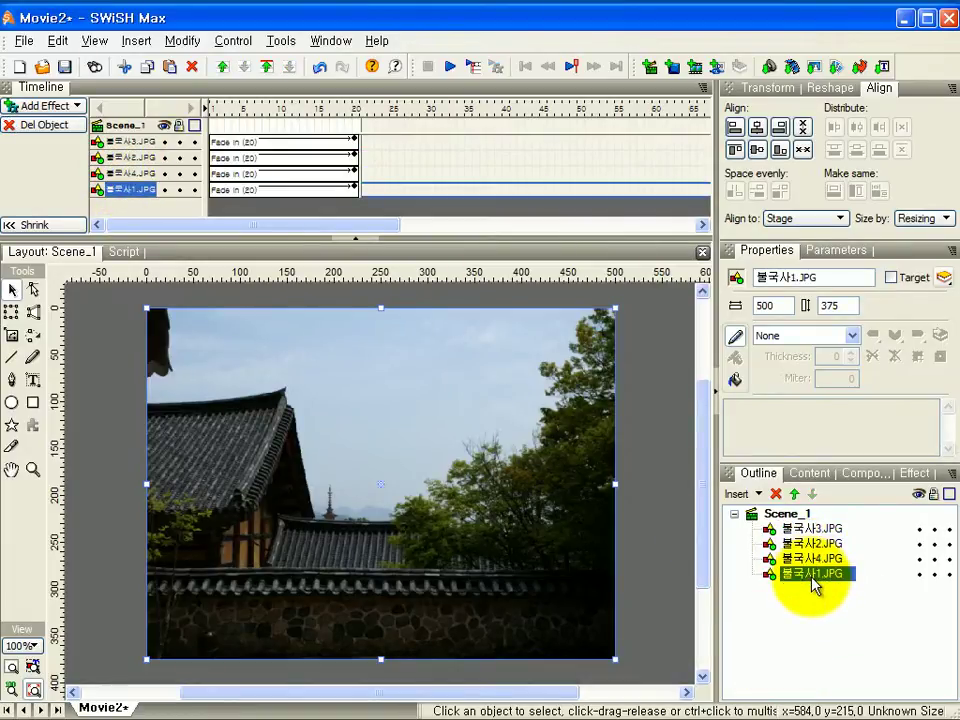
left_click(139, 158)
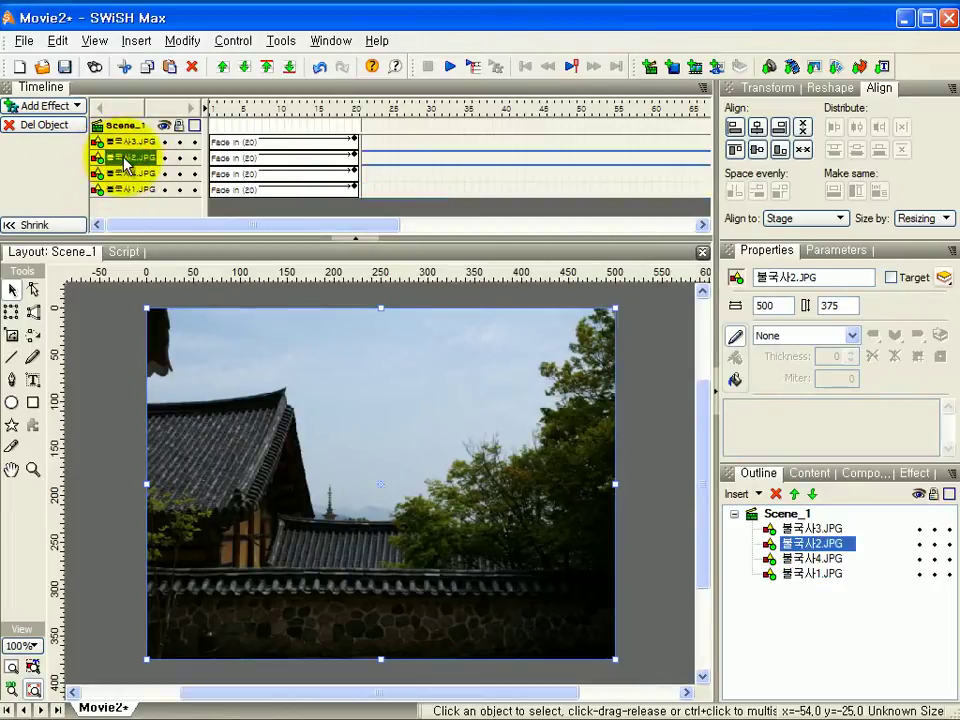
mouse_move(135, 165)
left_mouse_down()
mouse_move(139, 175)
mouse_move(143, 162)
left_mouse_up()
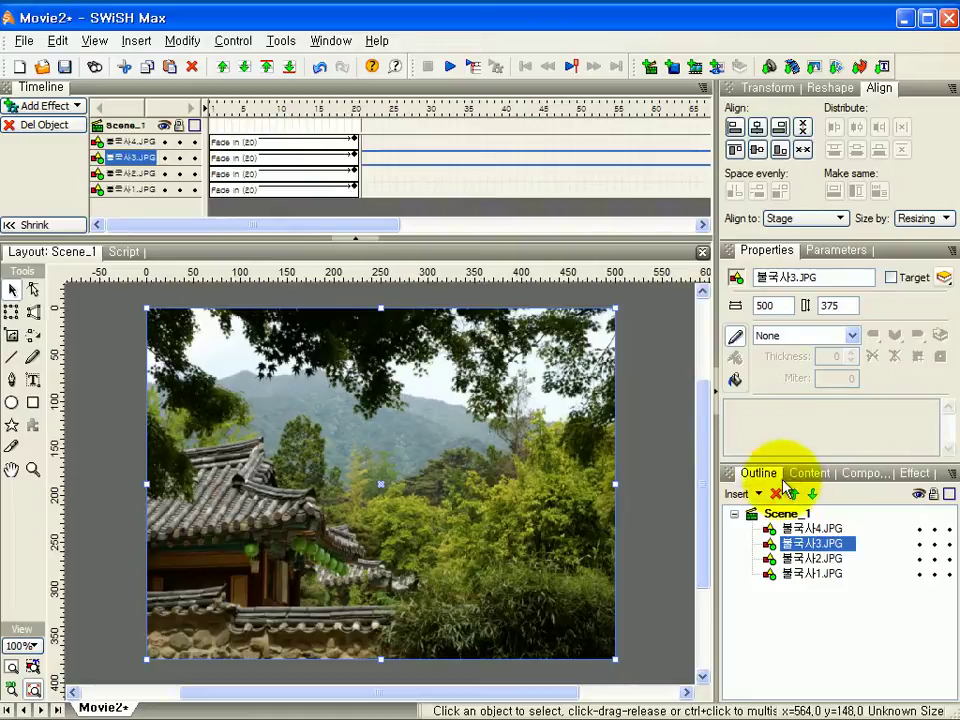
Send 불국사4.JPG one level back in the stacking order and bring it forward again
left_click(811, 528)
left_click(815, 571)
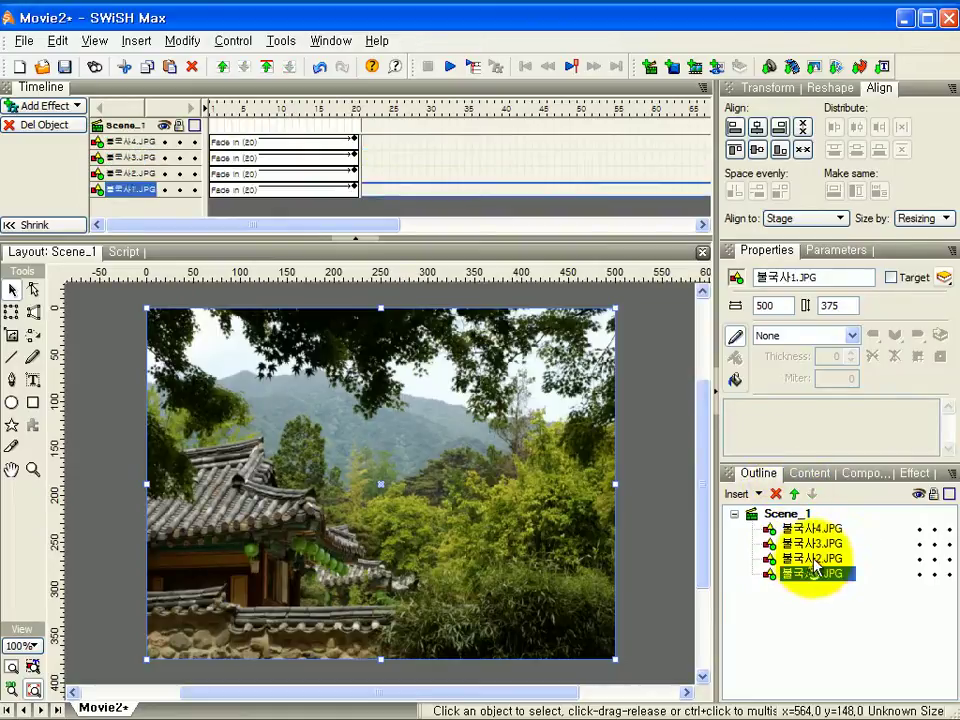
left_click(813, 543)
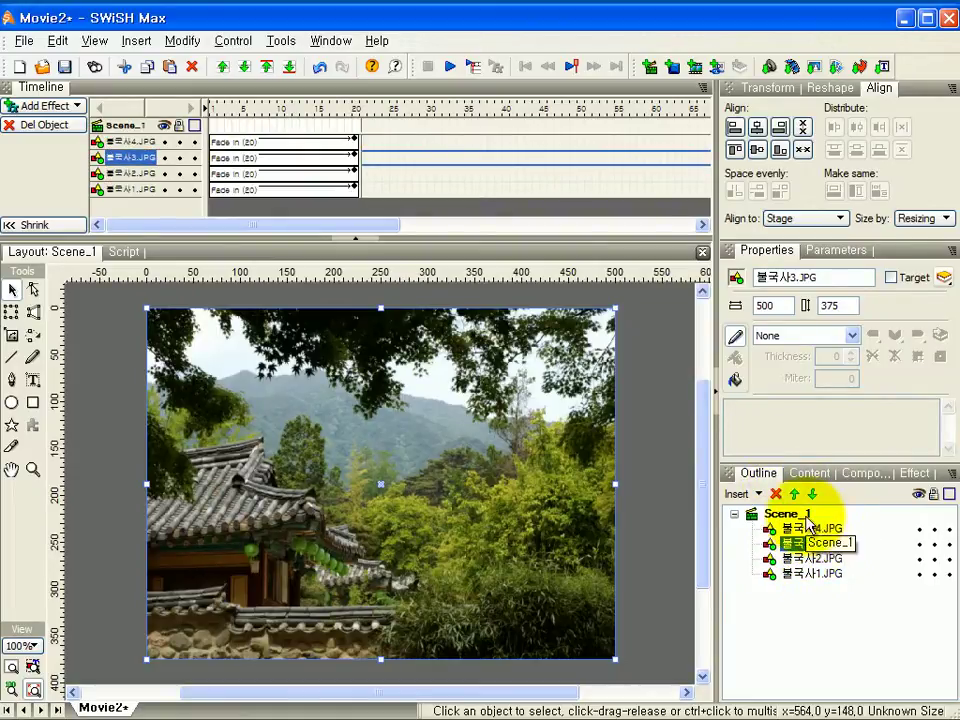
left_click(815, 528)
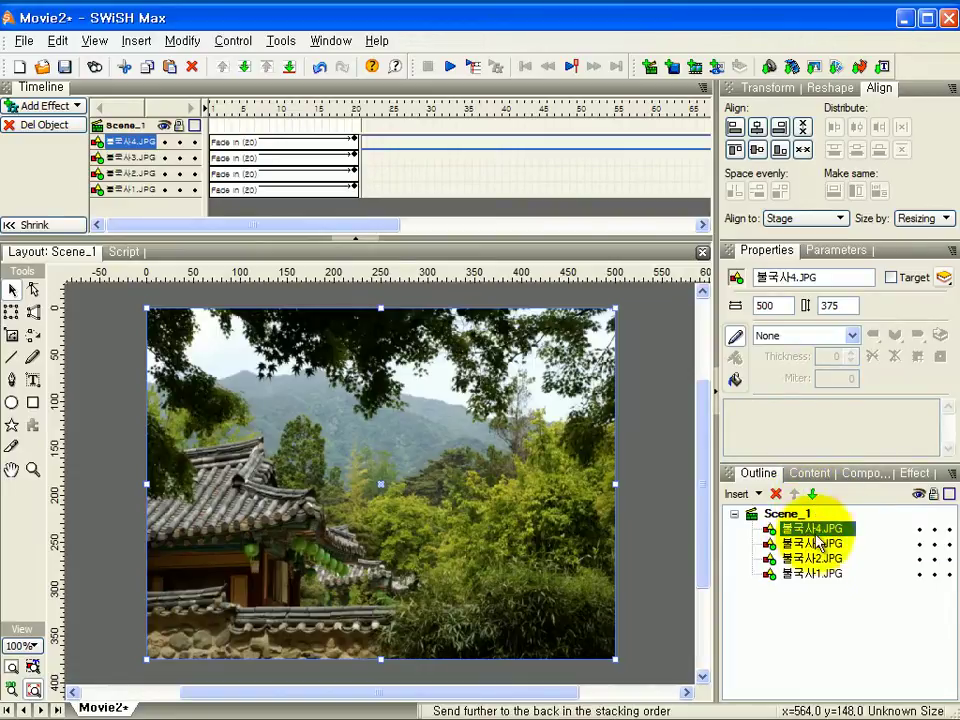
left_click(810, 495)
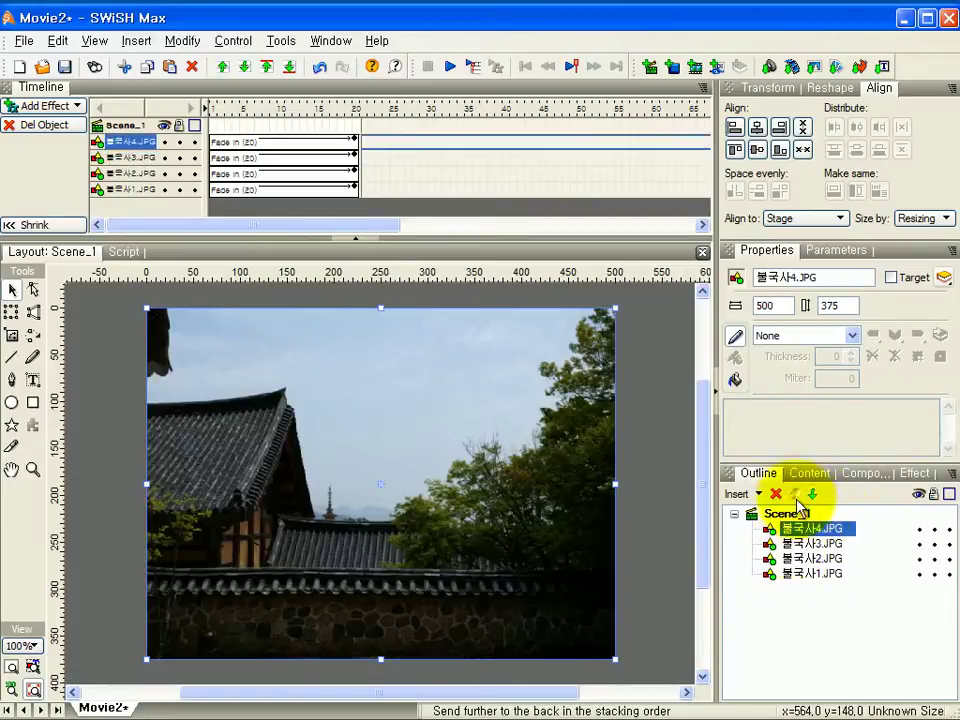
left_click(795, 494)
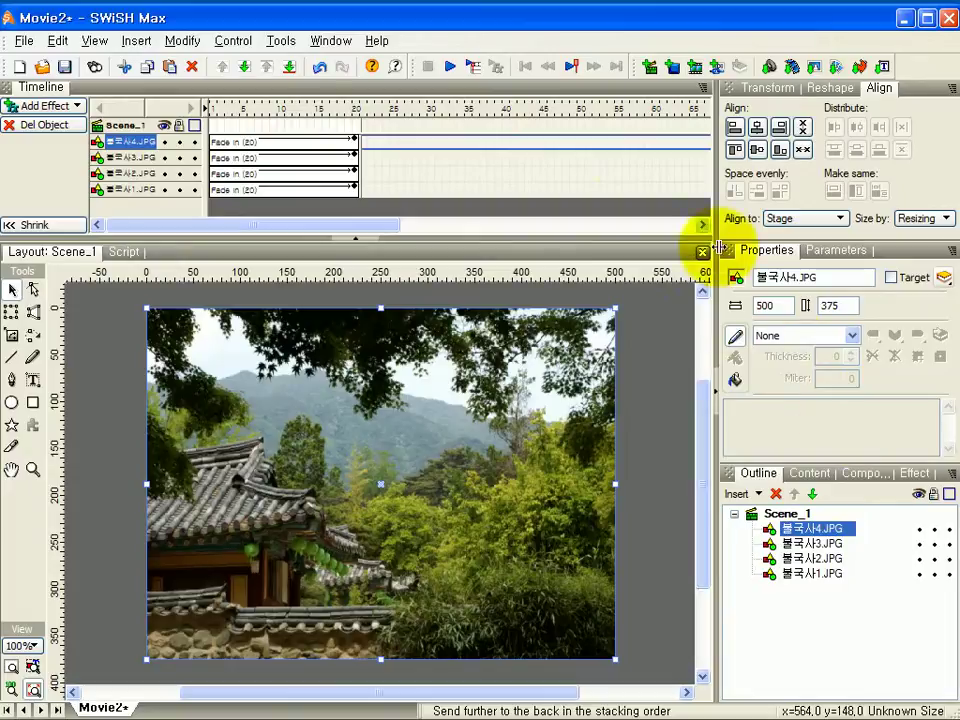
Move the Fade In effect of 불국사2.JPG along the timeline so it spans frames 41 to 60
left_click(267, 191)
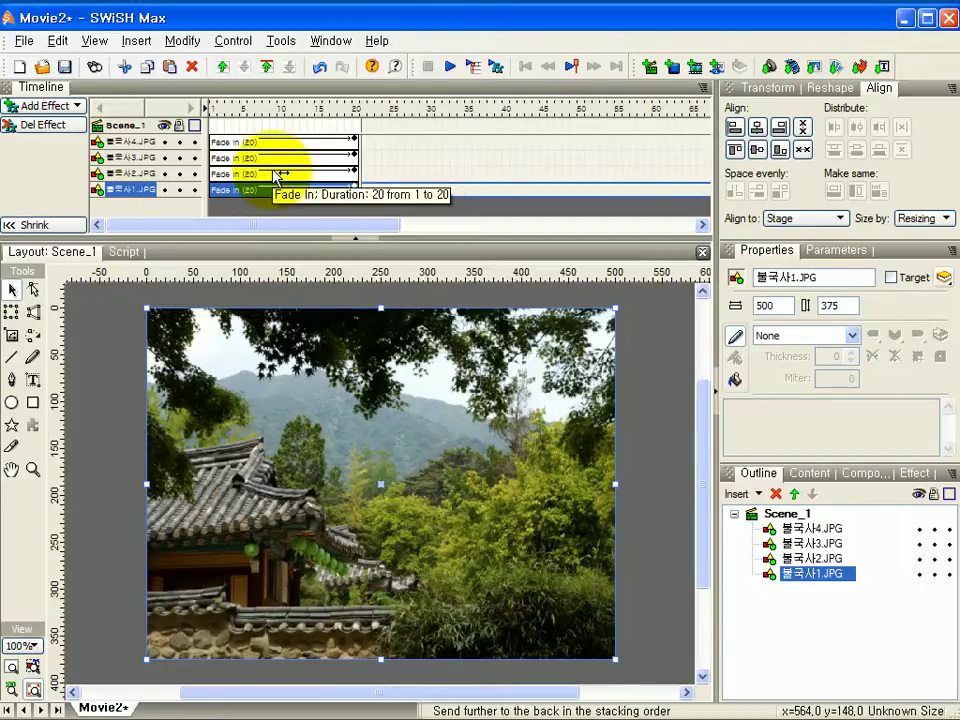
left_click(278, 174)
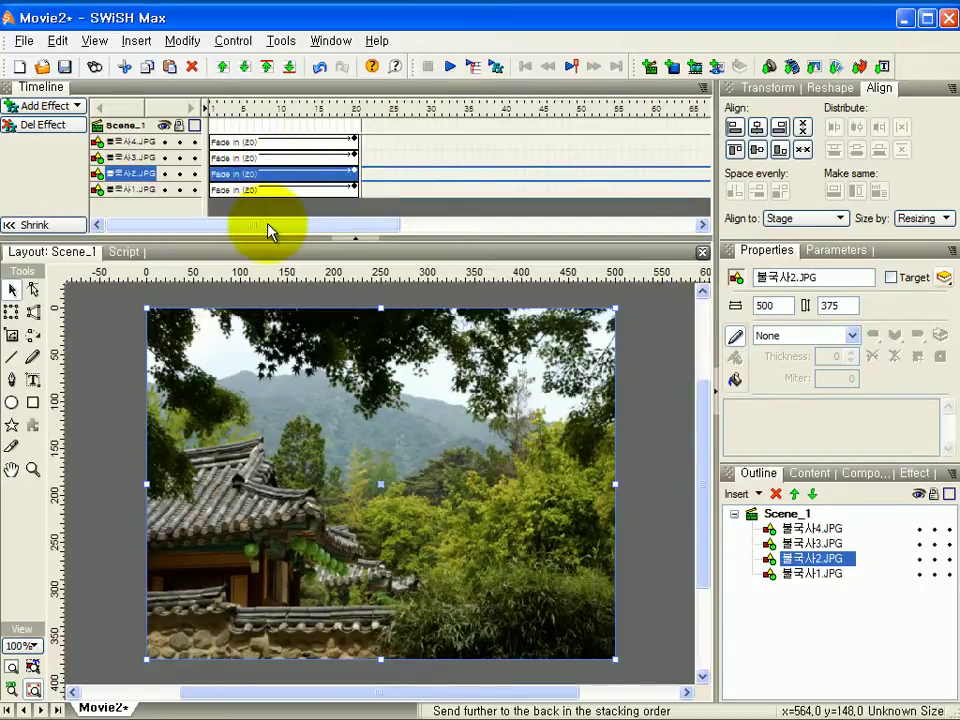
mouse_move(268, 232)
left_mouse_down()
mouse_move(300, 236)
mouse_move(257, 238)
left_mouse_up()
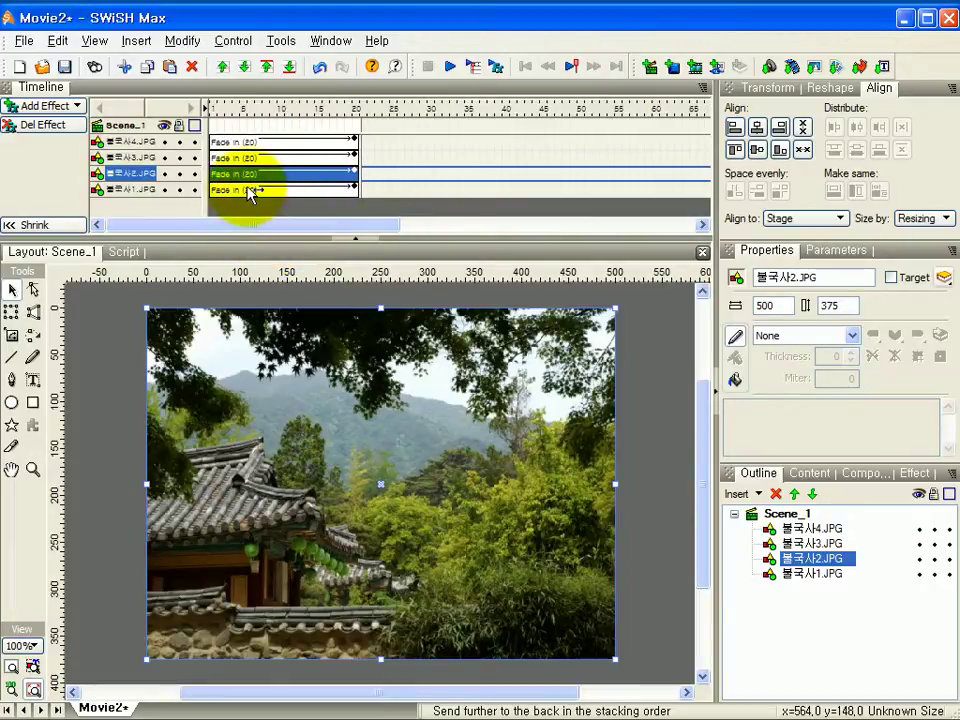
left_click(249, 190)
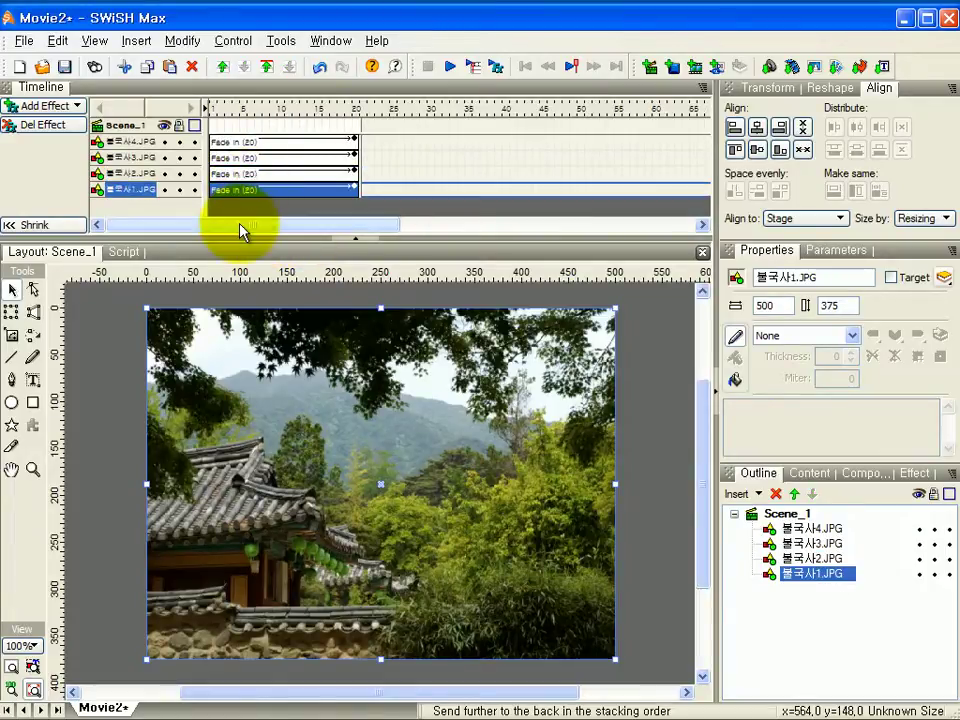
left_click_drag(262, 176, 533, 178)
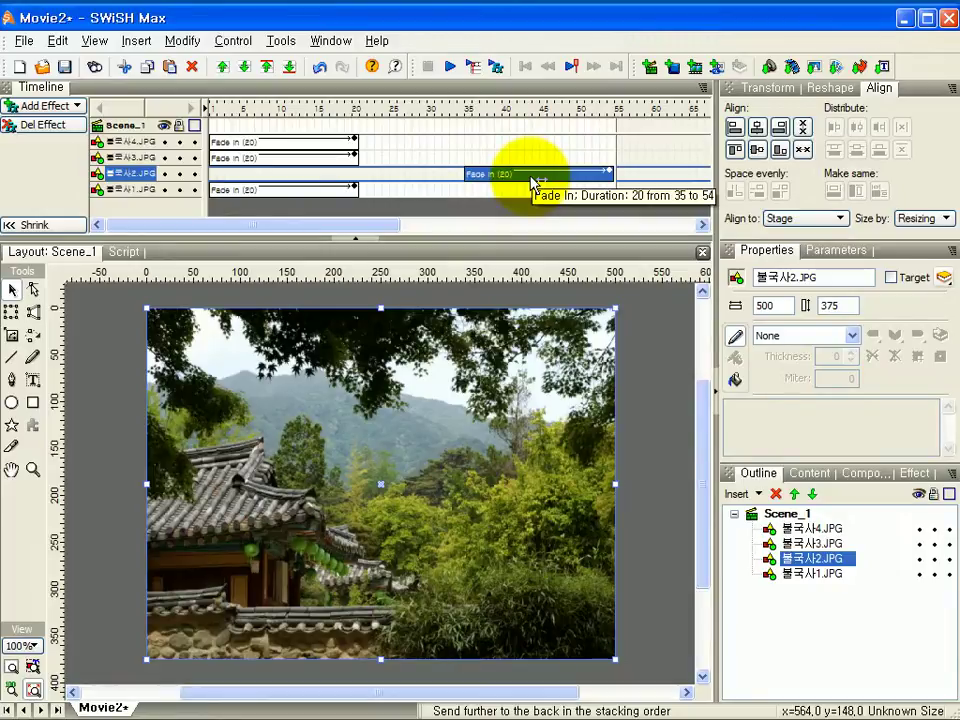
left_click_drag(497, 180, 545, 180)
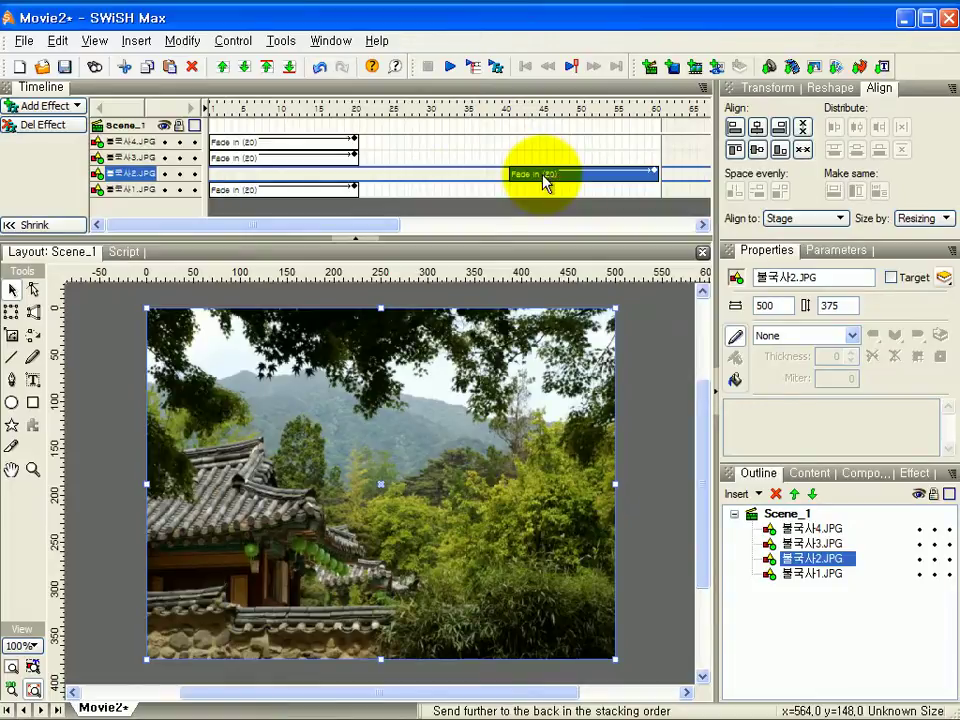
Move the Fade In effect of 불국사3.JPG along the timeline so it spans frames 79 to 98
left_click(270, 160)
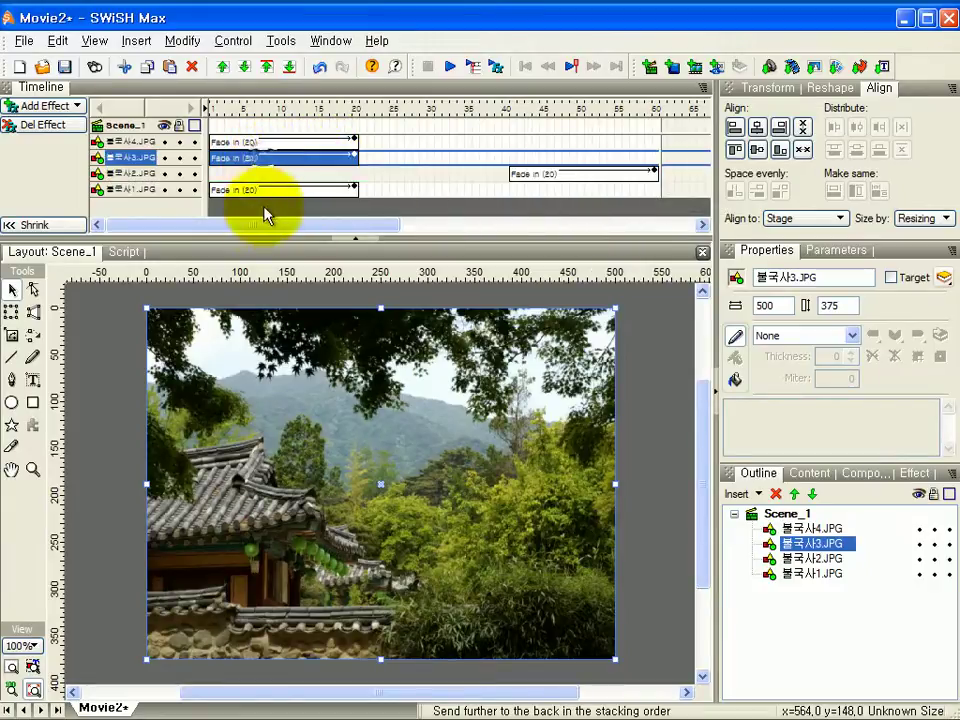
left_click_drag(284, 162, 606, 162)
left_click_drag(350, 232, 482, 240)
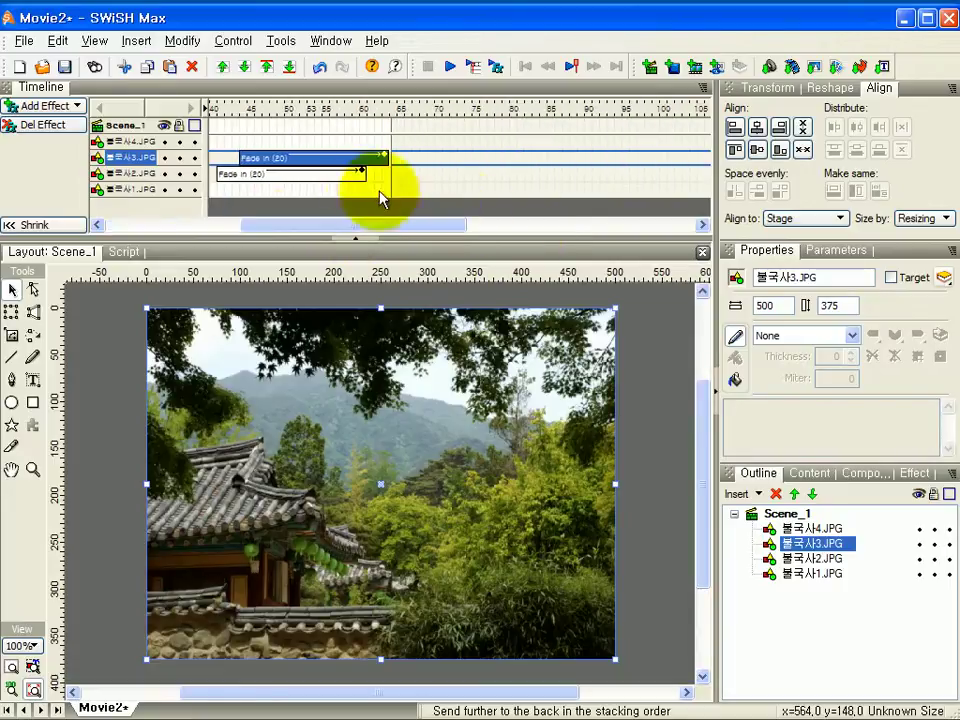
left_click_drag(343, 165, 548, 165)
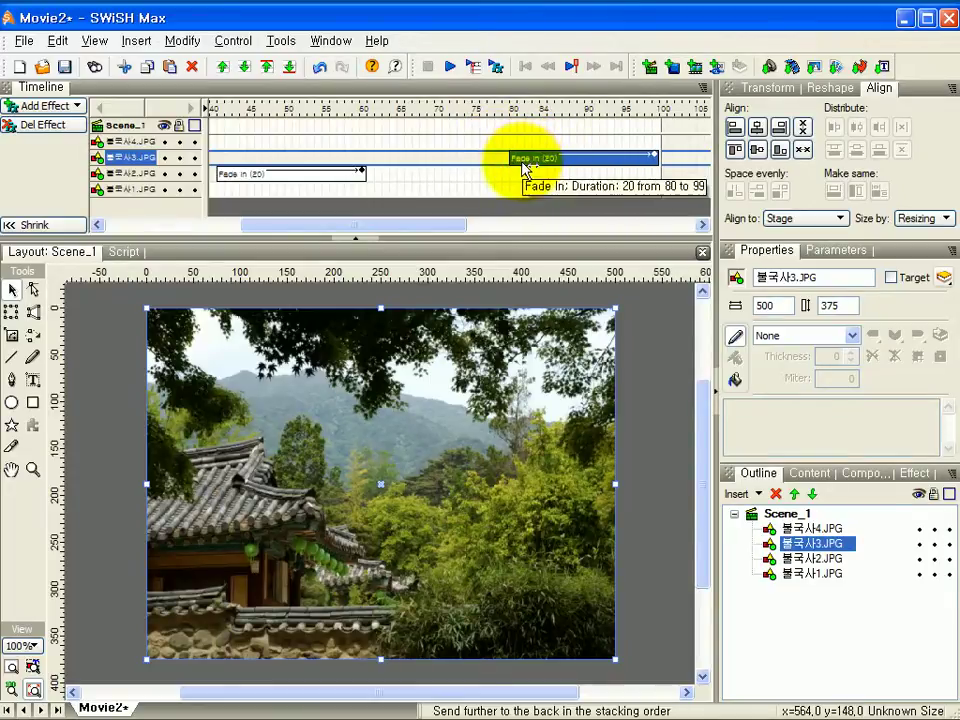
mouse_move(523, 161)
left_mouse_down()
mouse_move(534, 169)
mouse_move(512, 165)
left_mouse_up()
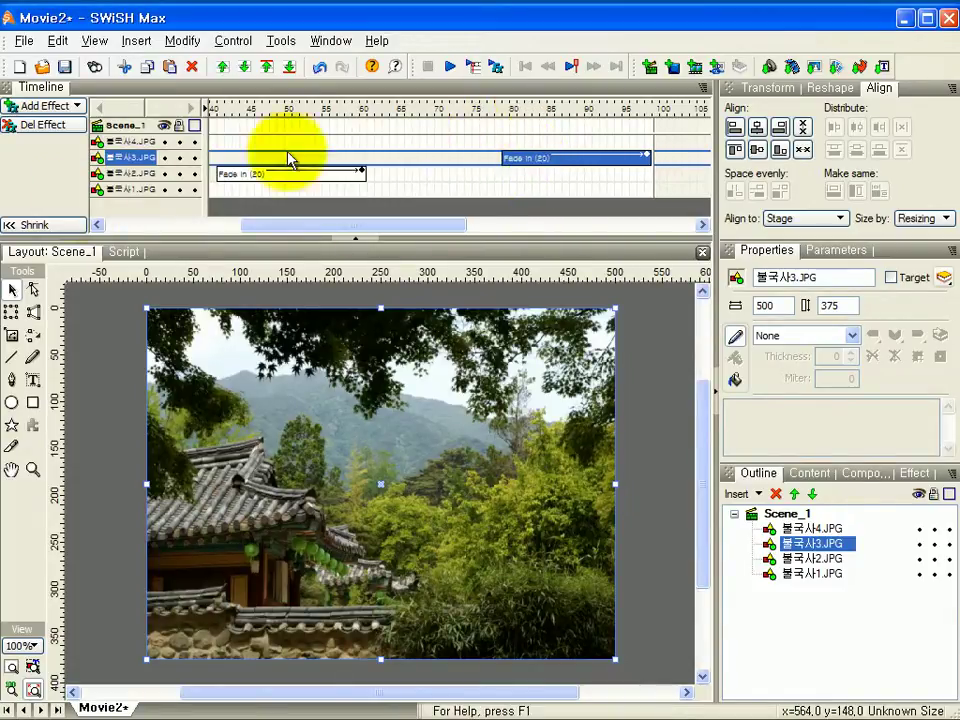
Move the Fade In effect of 불국사4.JPG to frames 121 to 140, collapsing the side panels to widen the timeline
left_click_drag(294, 229, 390, 238)
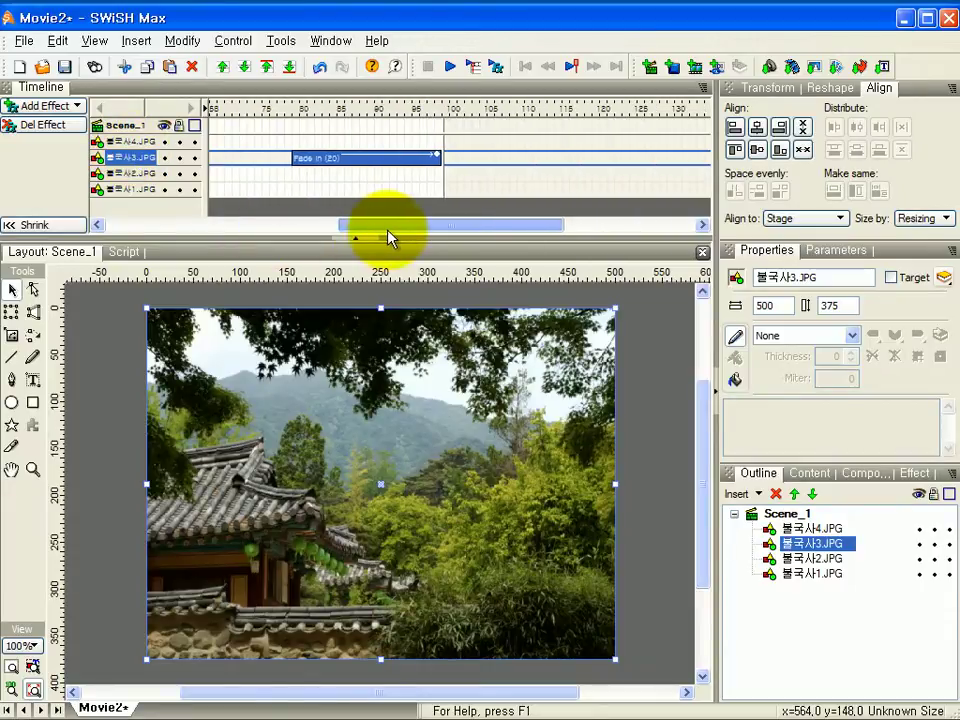
left_click(130, 142)
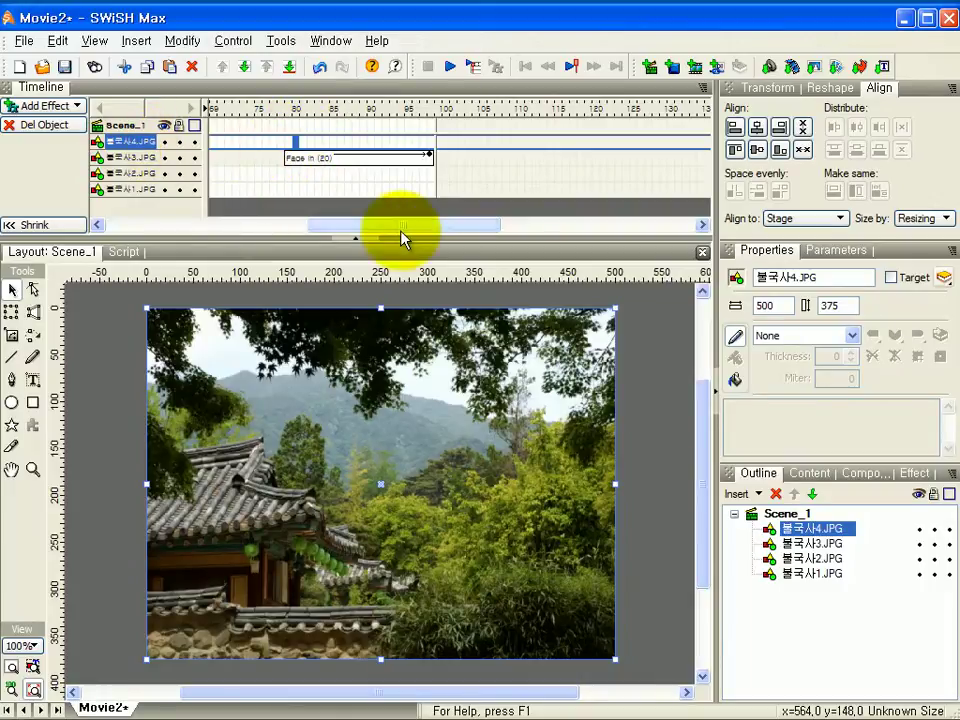
left_click_drag(403, 232, 176, 231)
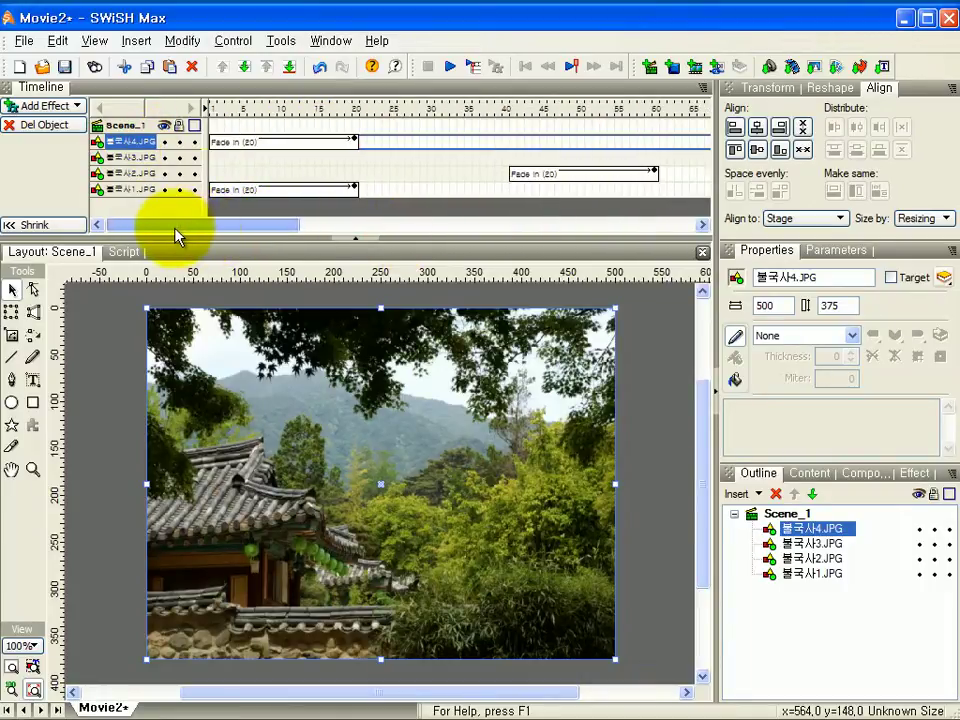
left_click_drag(250, 148, 603, 147)
left_click_drag(289, 225, 484, 229)
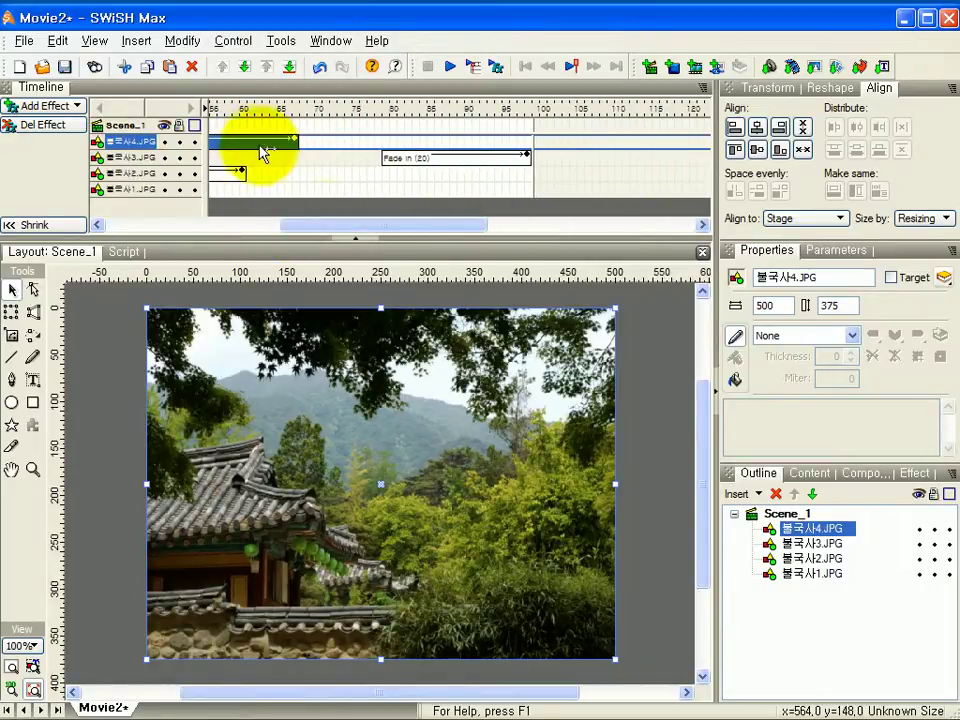
left_click_drag(279, 146, 623, 148)
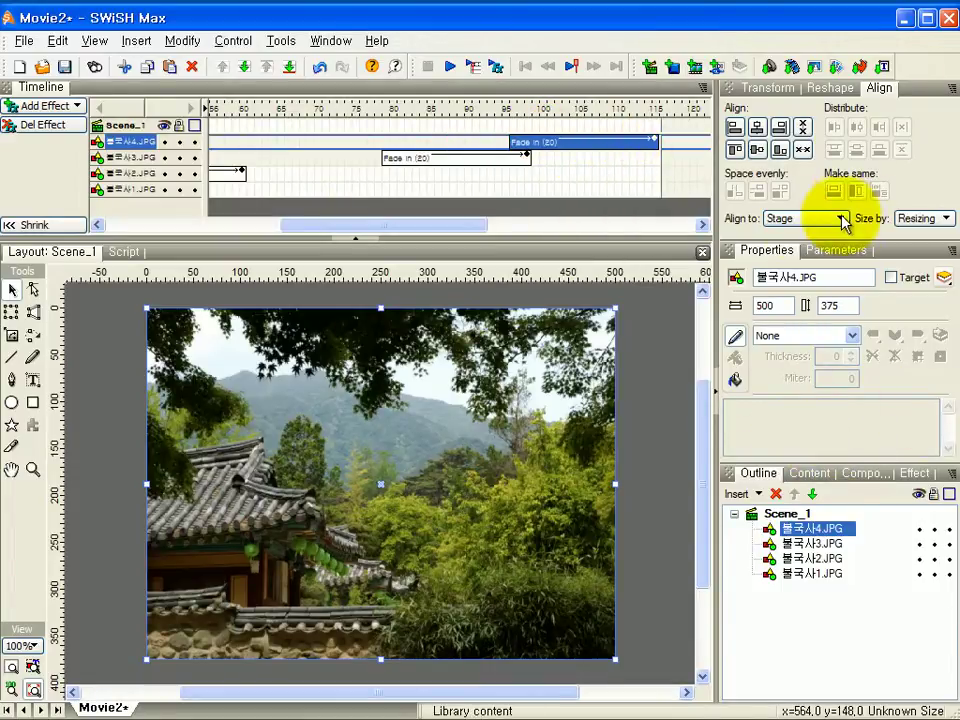
left_click(716, 396)
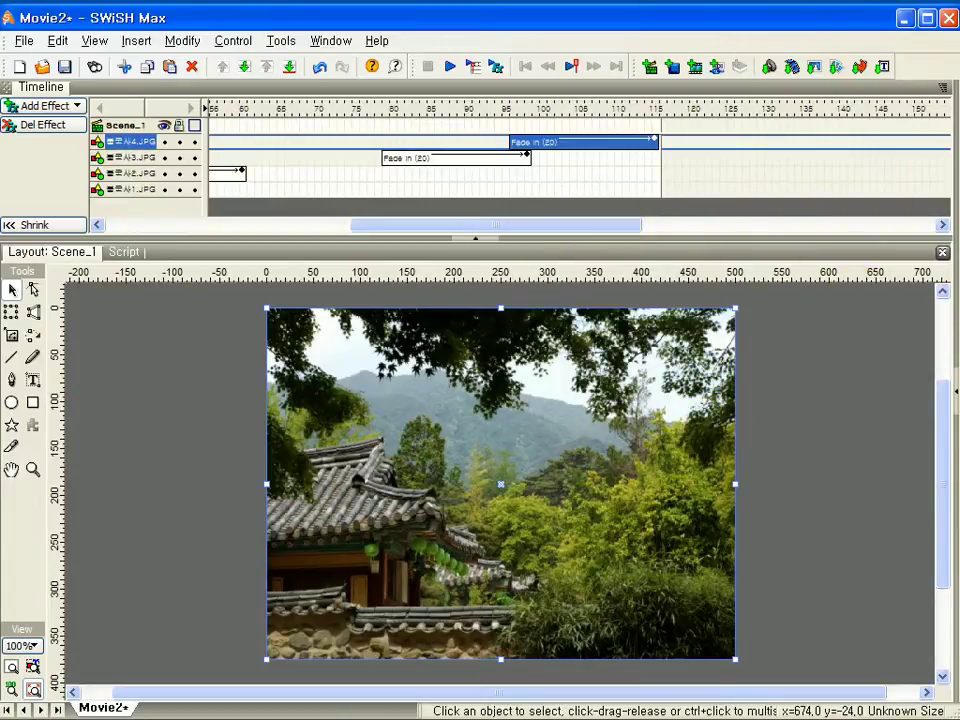
left_click_drag(591, 229, 553, 208)
left_click_drag(333, 145, 527, 148)
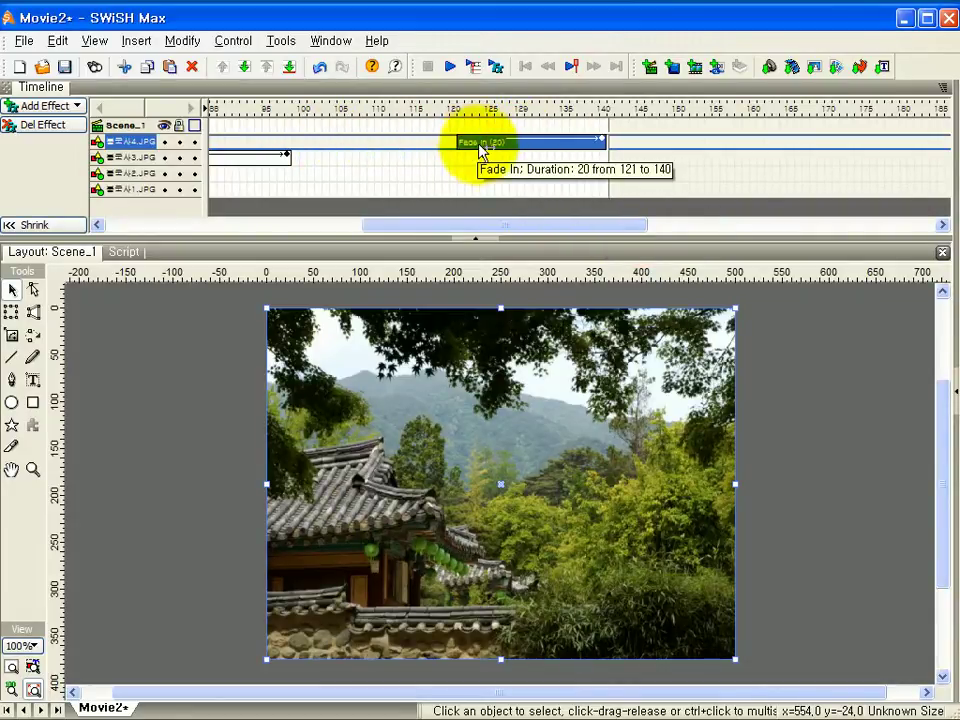
Play the movie twice to preview the staggered fades, stopping playback each time
left_click_drag(579, 225, 285, 236)
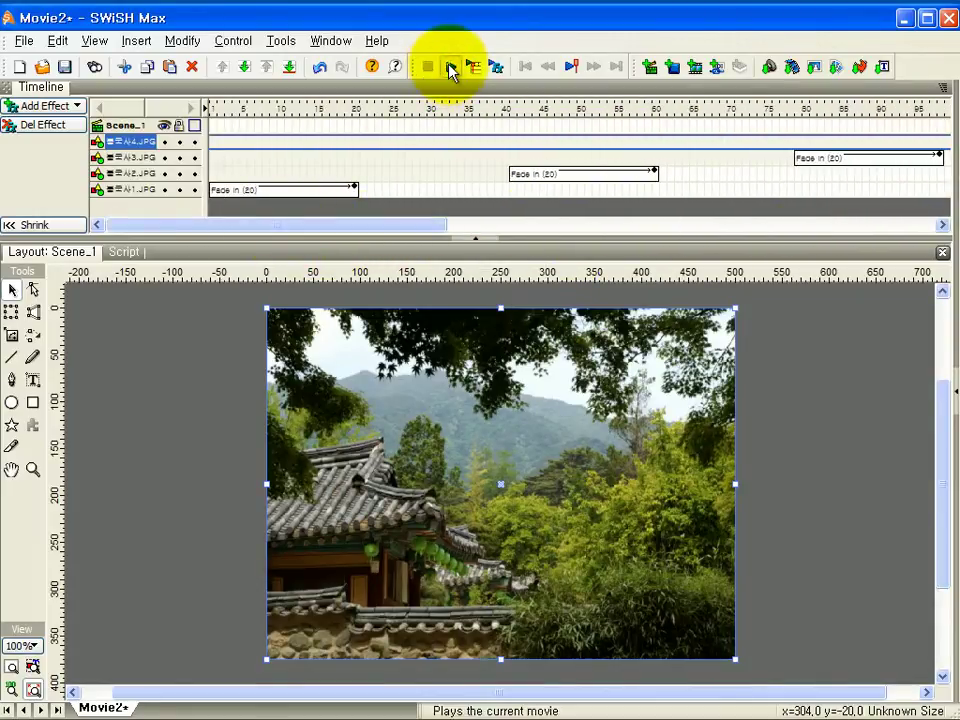
left_click(450, 66)
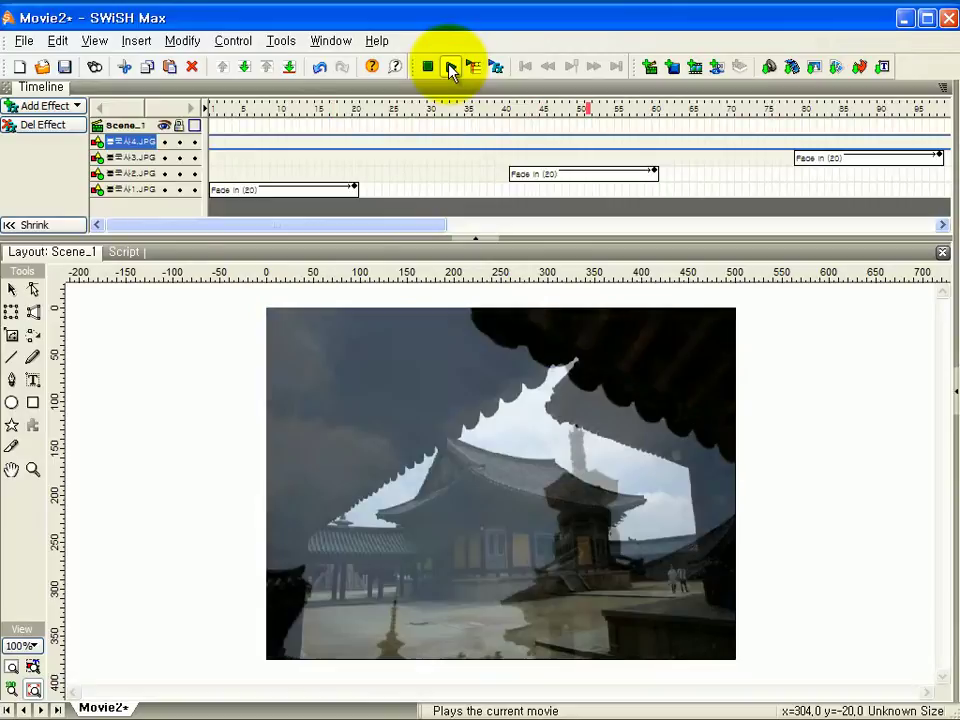
left_click(430, 70)
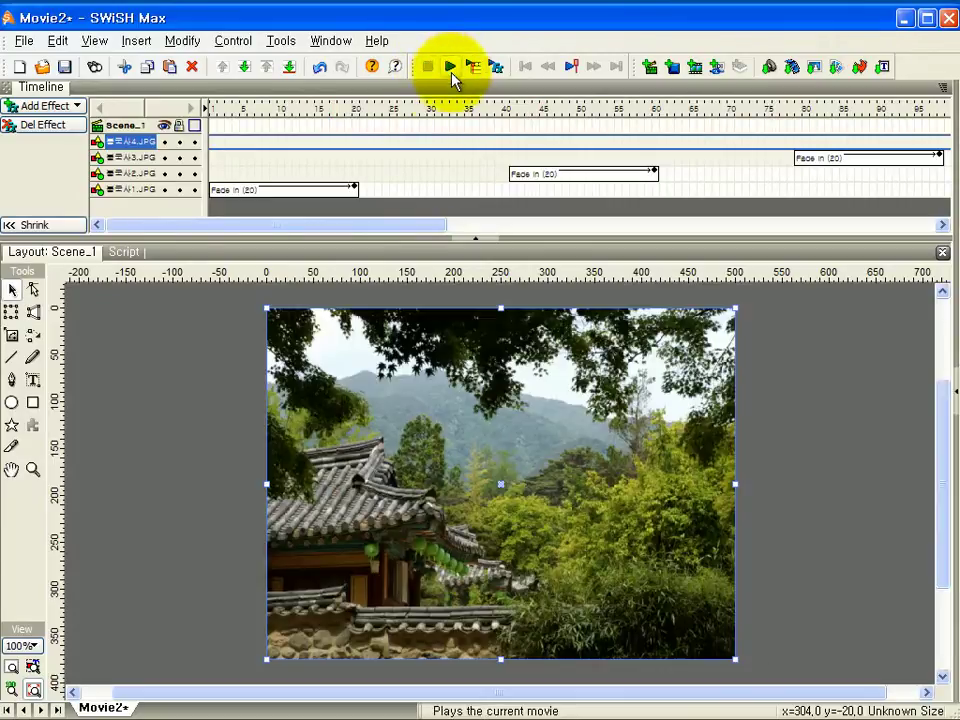
left_click(449, 67)
left_click_drag(298, 231, 559, 235)
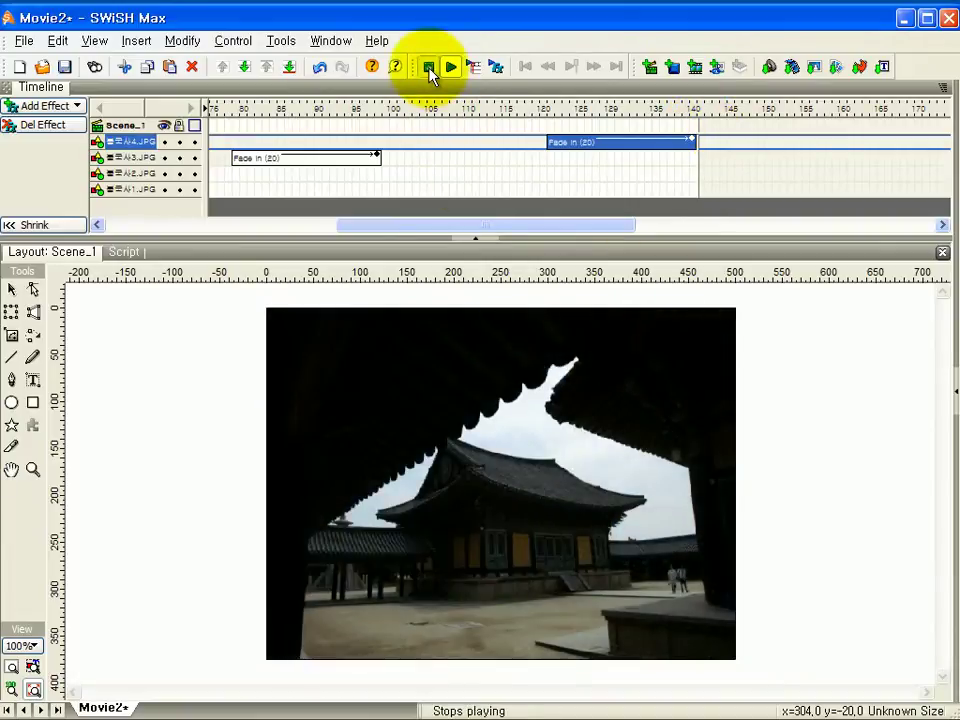
left_click(429, 68)
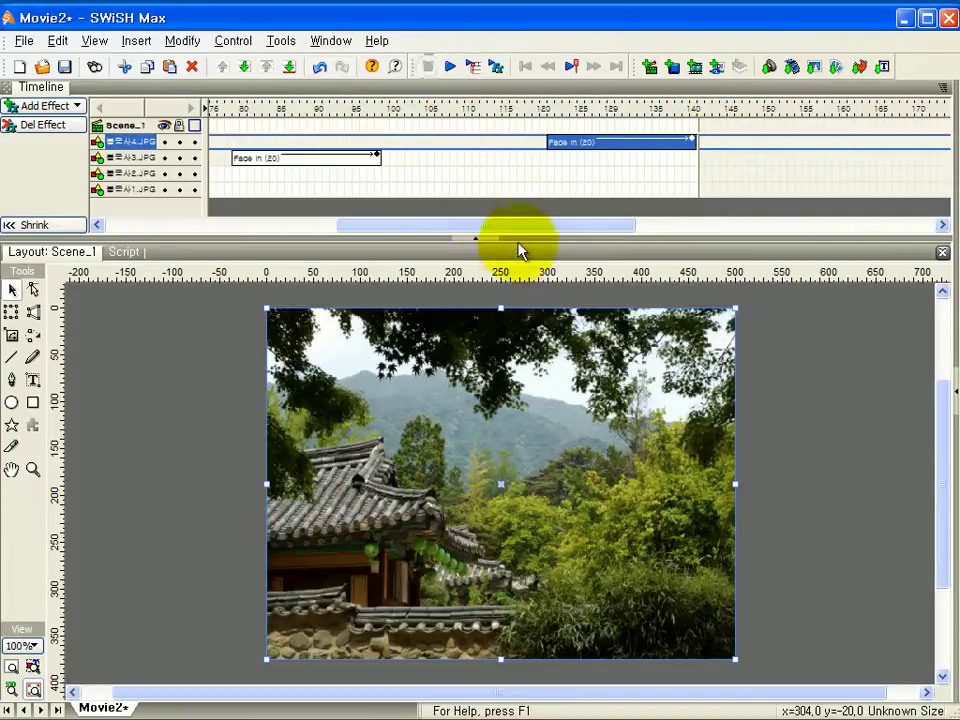
Add a Place effect to 불국사4.JPG at frame 160 on the timeline
left_click_drag(493, 226, 570, 215)
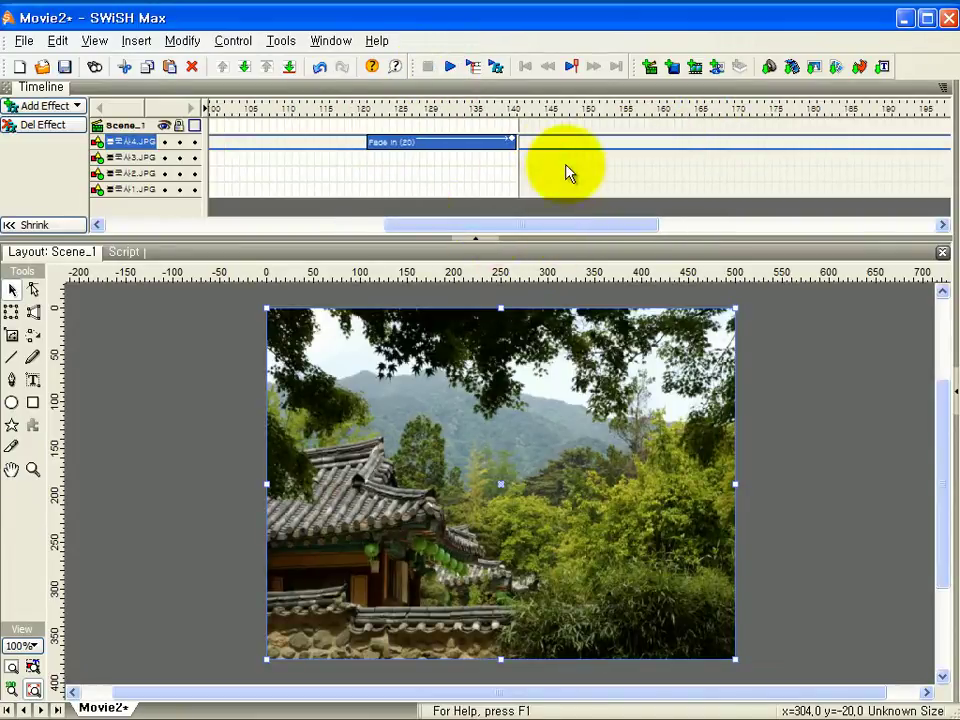
left_click(666, 144)
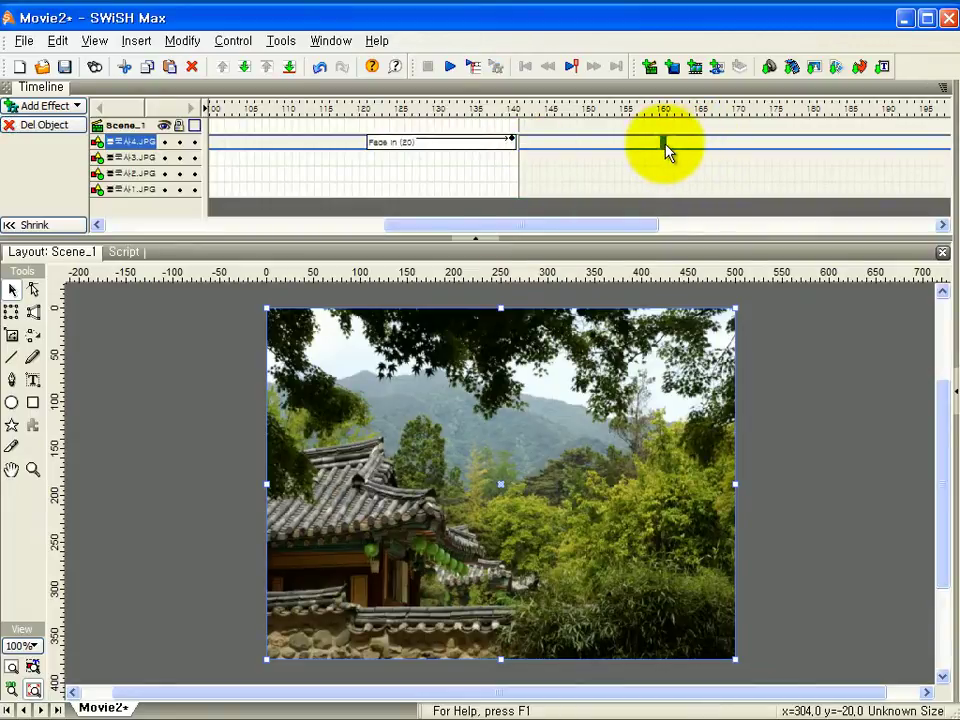
right_click(668, 150)
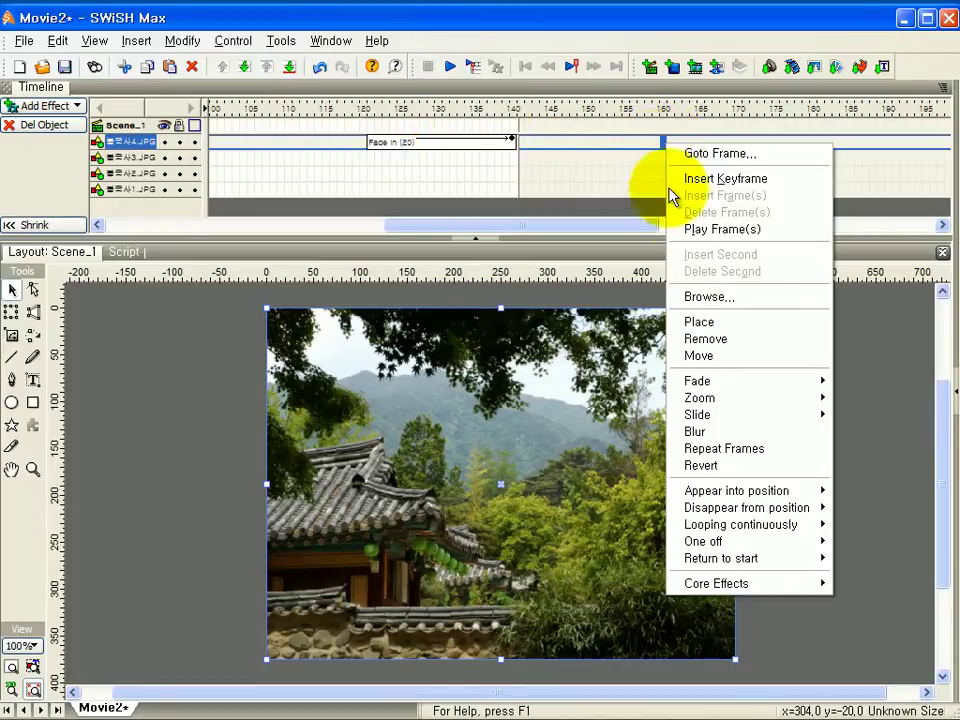
left_click(707, 325)
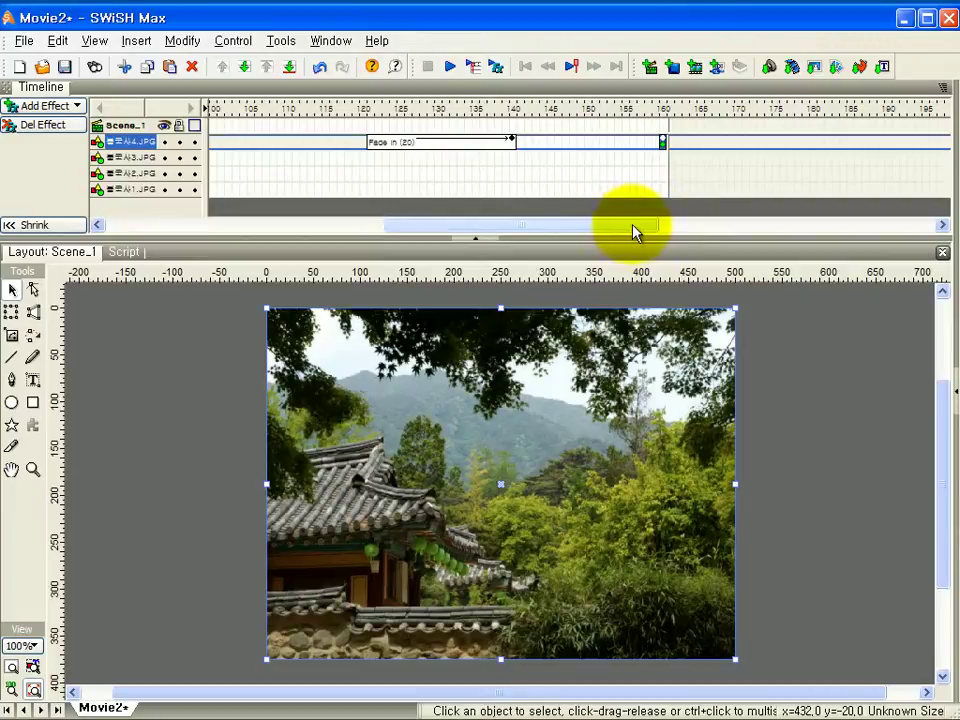
Add a Fade Out effect to 불국사1.JPG starting at frame 31, ahead of the Fade In of 불국사2.JPG
left_click_drag(637, 234, 405, 208)
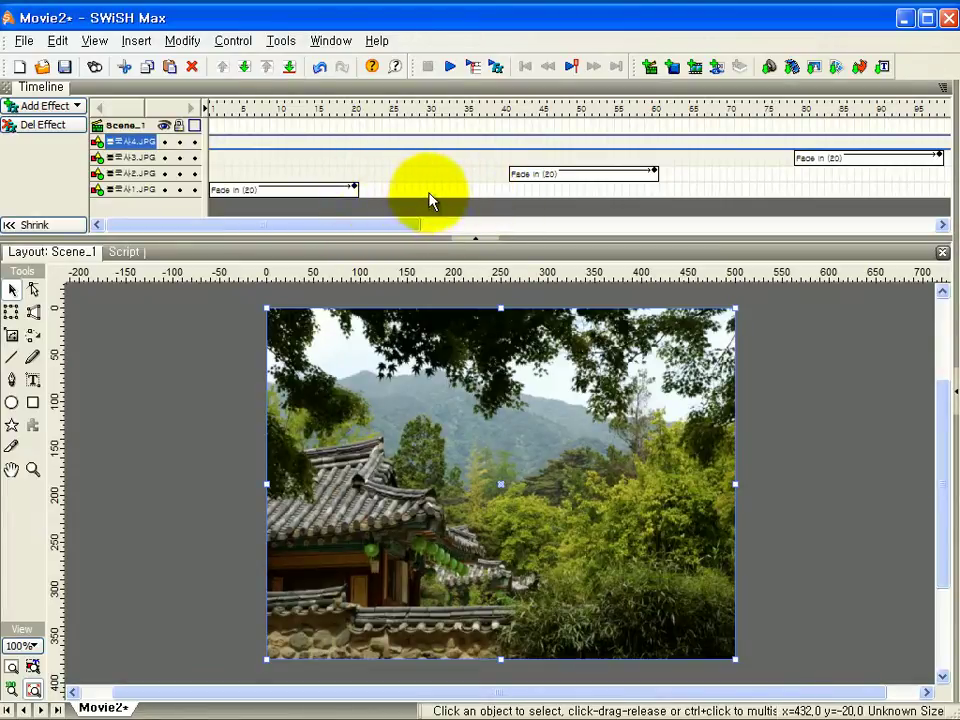
left_click(431, 190)
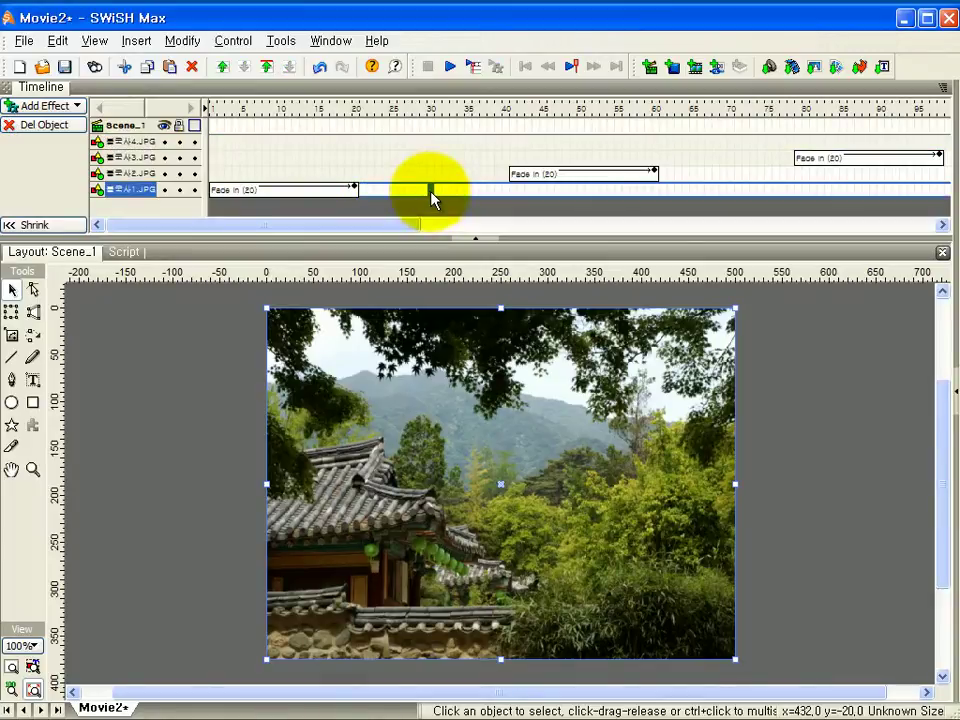
left_click(435, 190)
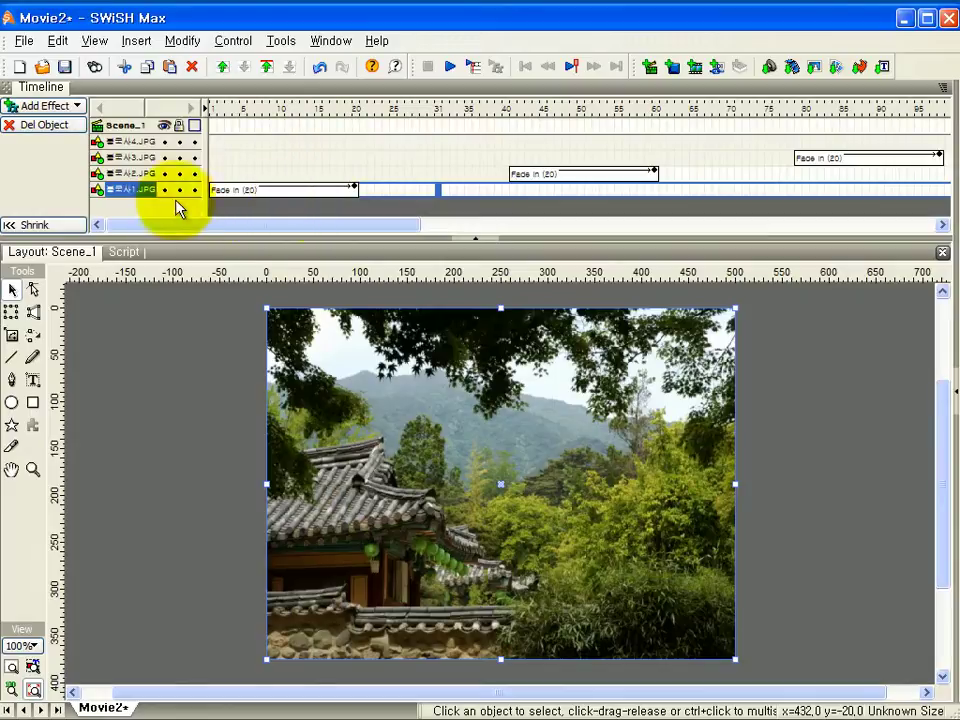
mouse_move(349, 193)
left_mouse_down()
mouse_move(445, 193)
mouse_move(437, 196)
left_mouse_up()
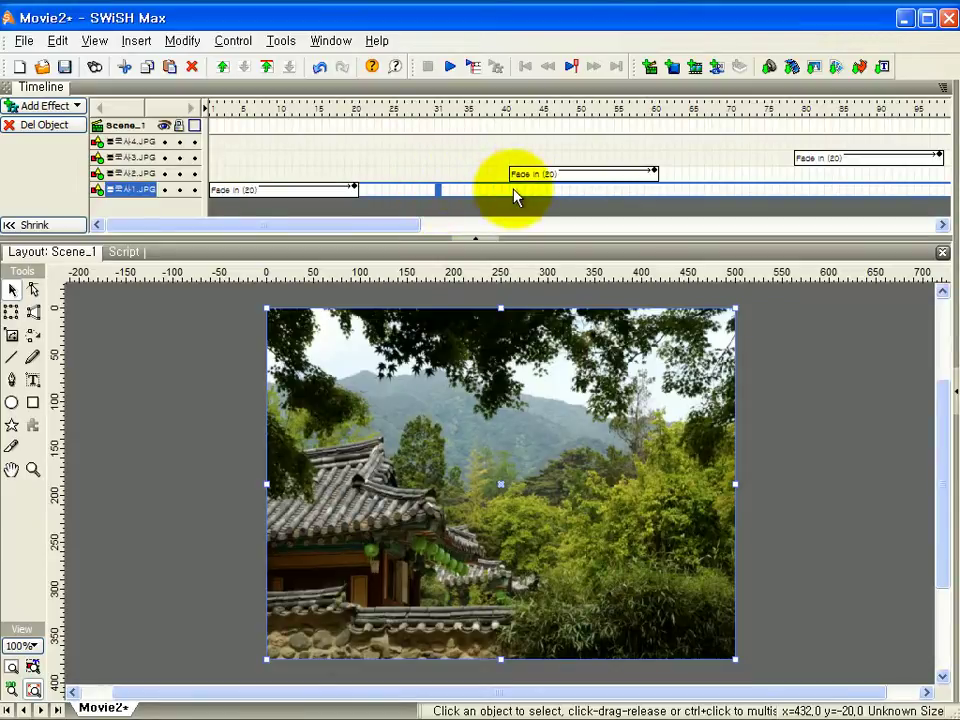
right_click(437, 193)
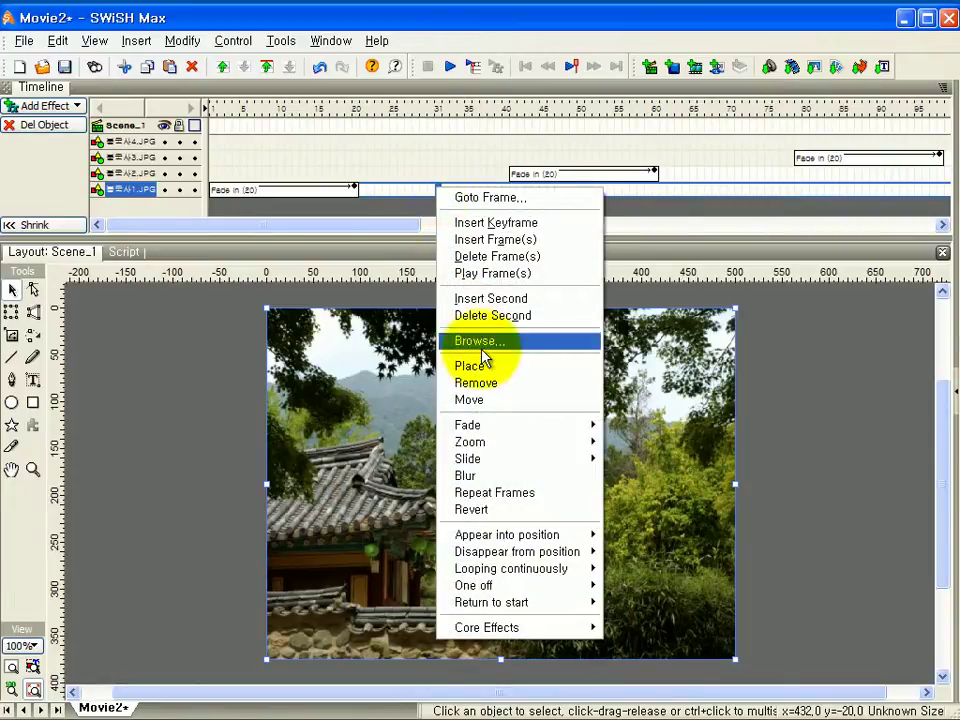
mouse_move(484, 427)
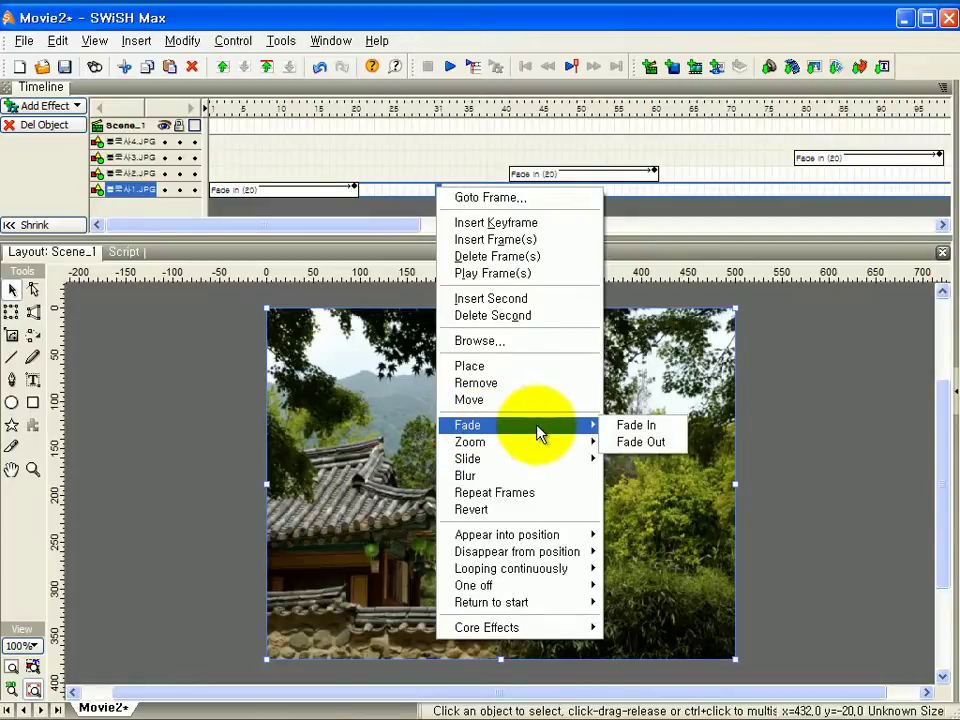
left_click(645, 445)
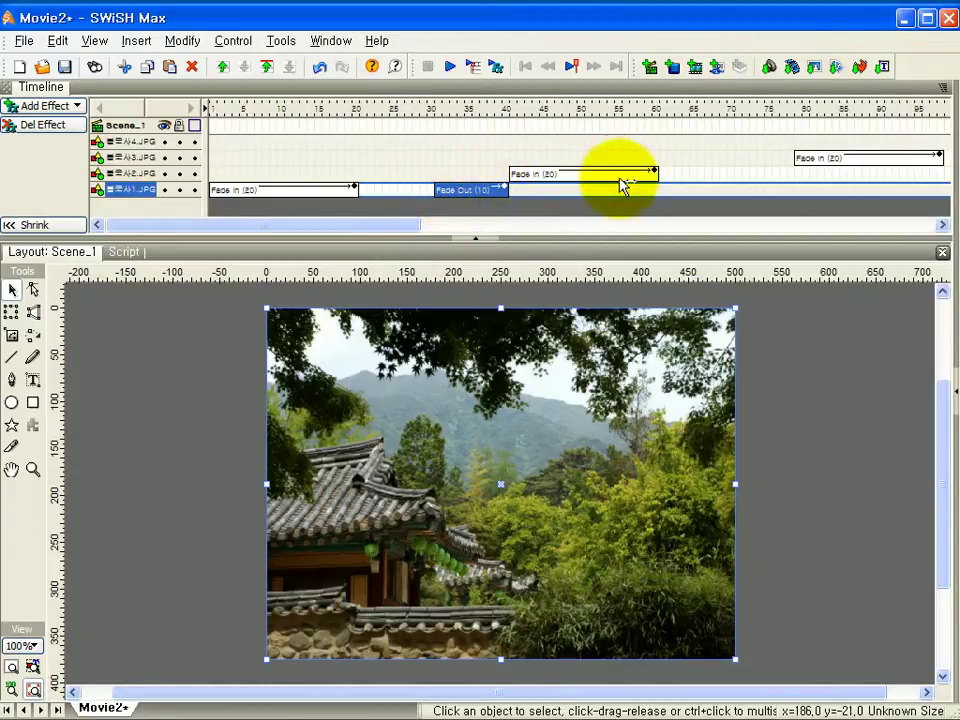
Add a Fade Out effect to 불국사2.JPG starting at frame 71
left_click_drag(377, 225, 503, 206)
left_click(526, 178)
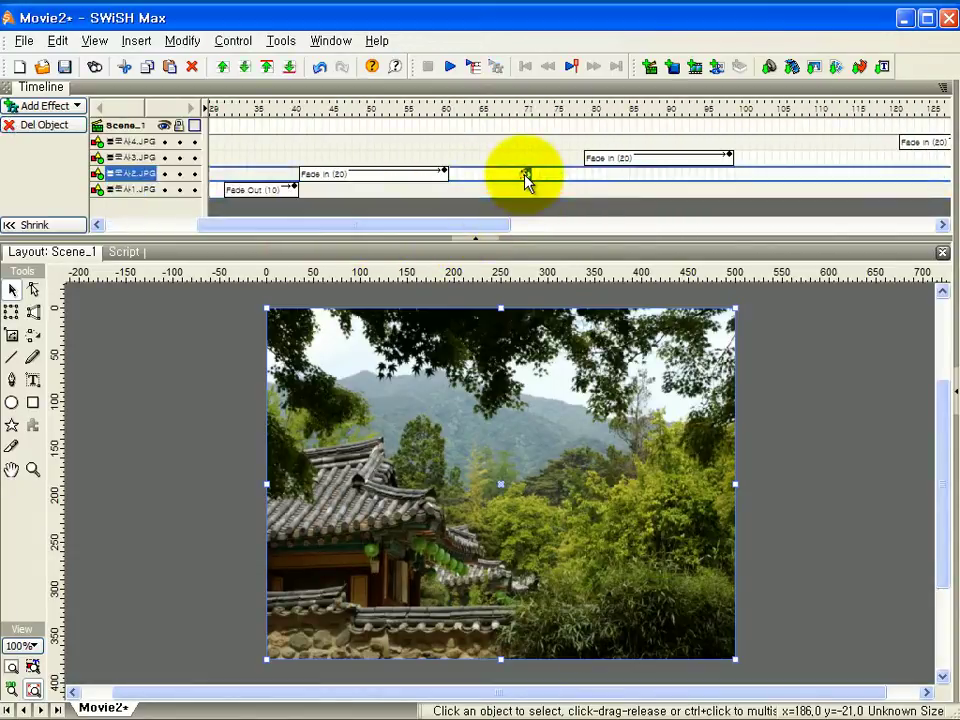
right_click(526, 178)
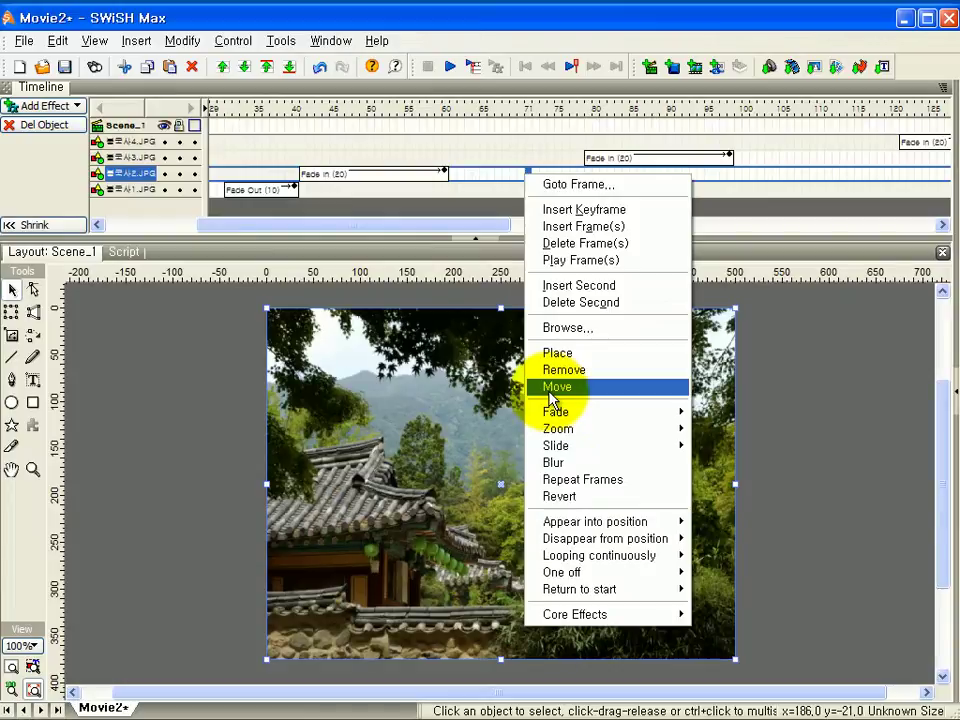
mouse_move(606, 414)
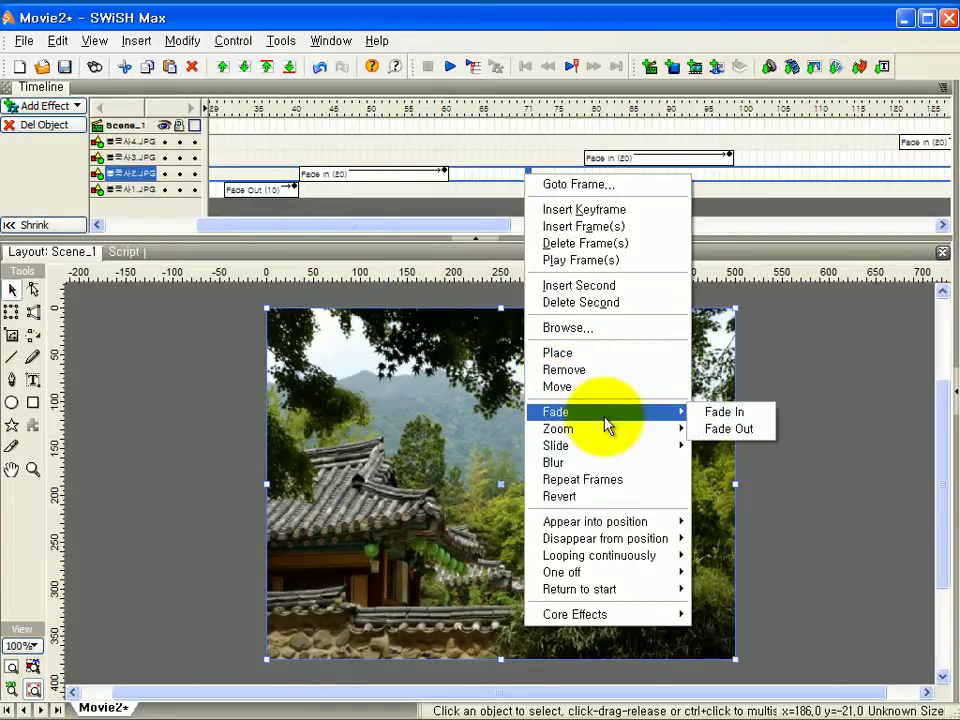
left_click(764, 430)
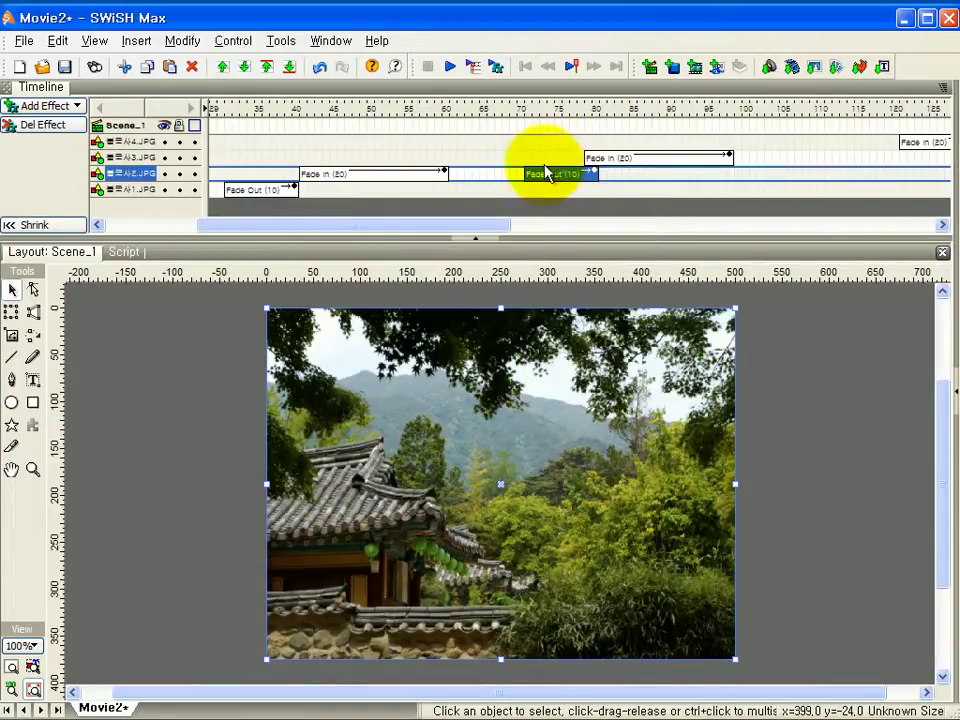
Shift the Fade In of 불국사3.JPG to frames 81 to 100 and align the Fade Out of 불국사2.JPG directly before it at frames 71 to 80
left_click_drag(553, 178, 536, 179)
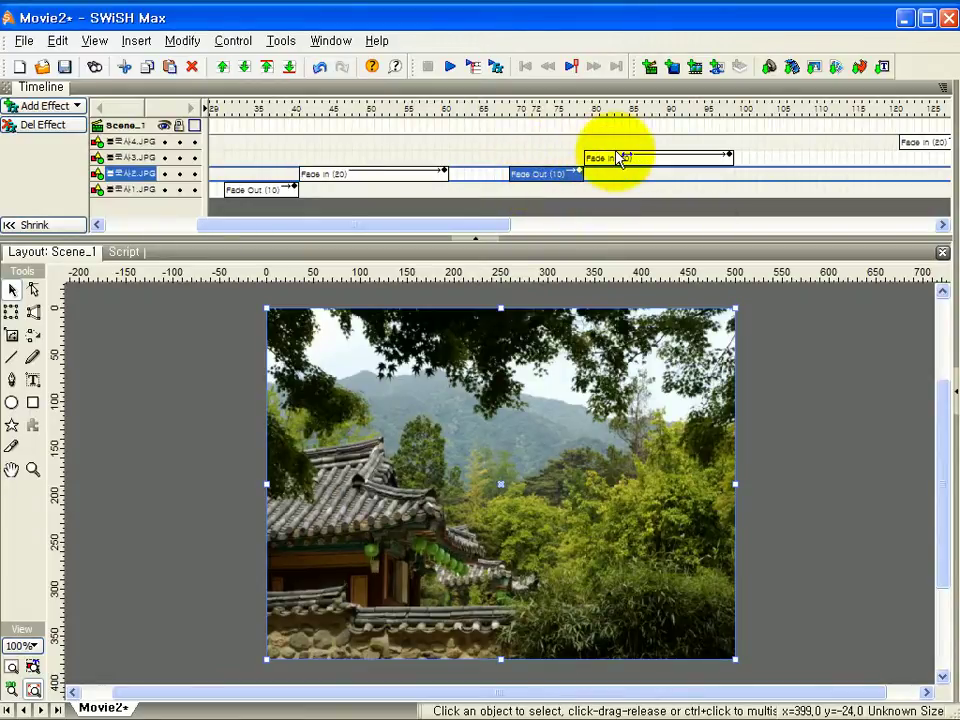
left_click_drag(621, 163, 630, 165)
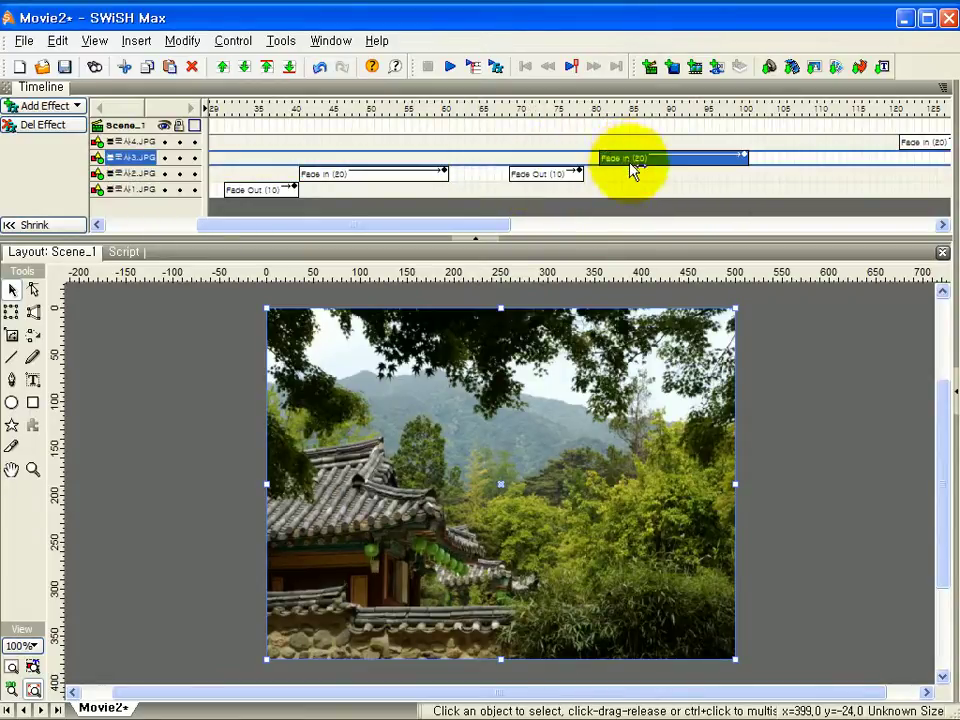
left_click_drag(568, 176, 583, 174)
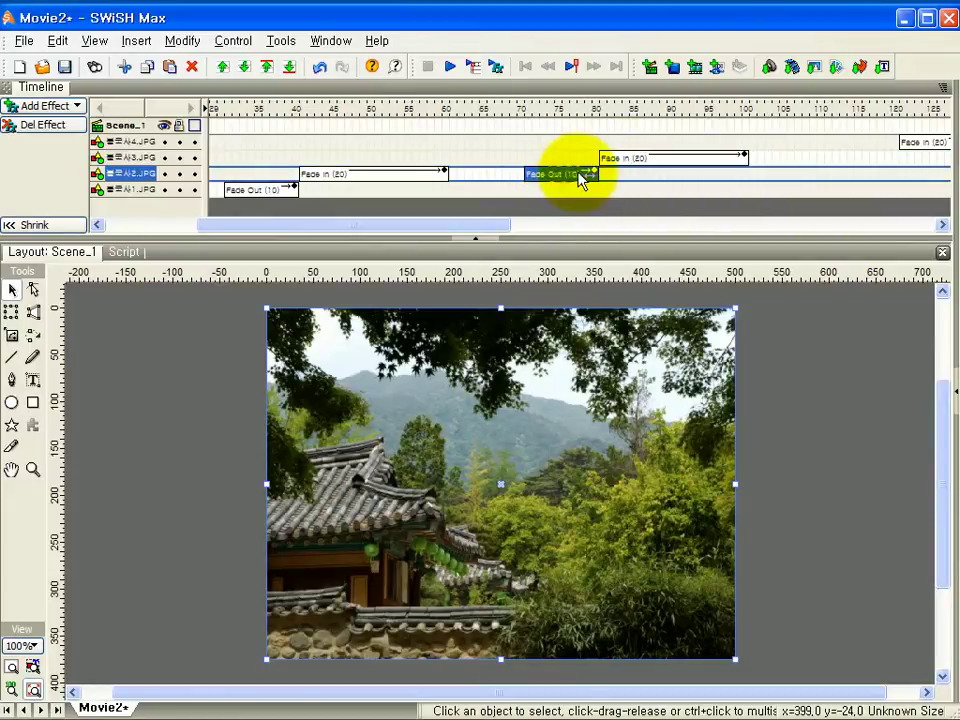
left_click_drag(450, 235, 467, 231)
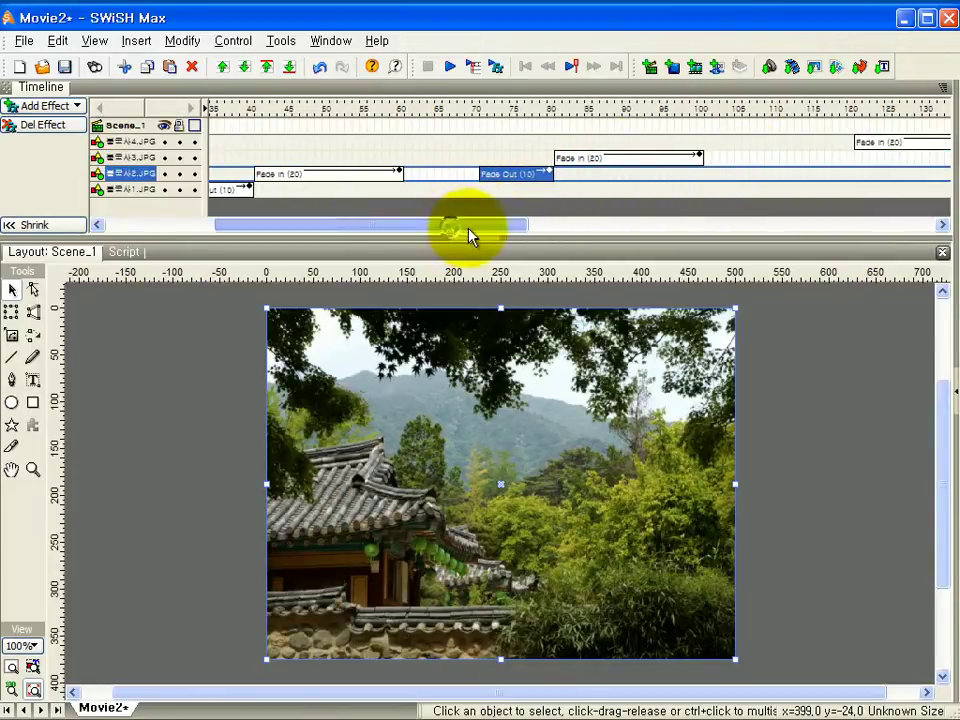
Copy the Fade Out effect of 불국사2.JPG and paste it onto 불국사3.JPG at frame 111
right_click(510, 180)
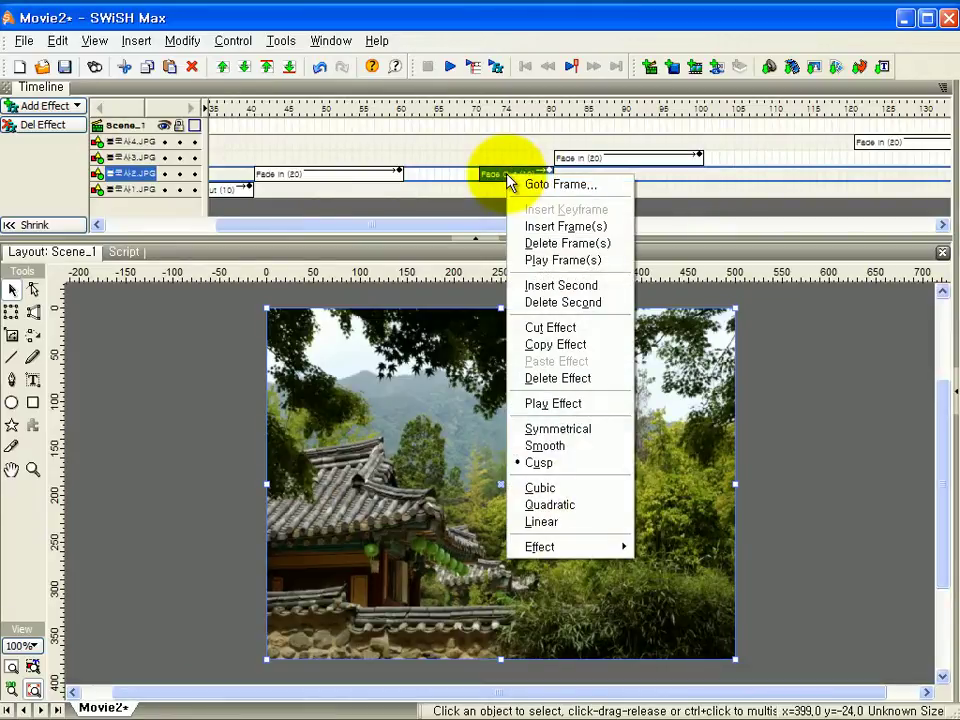
left_click(541, 347)
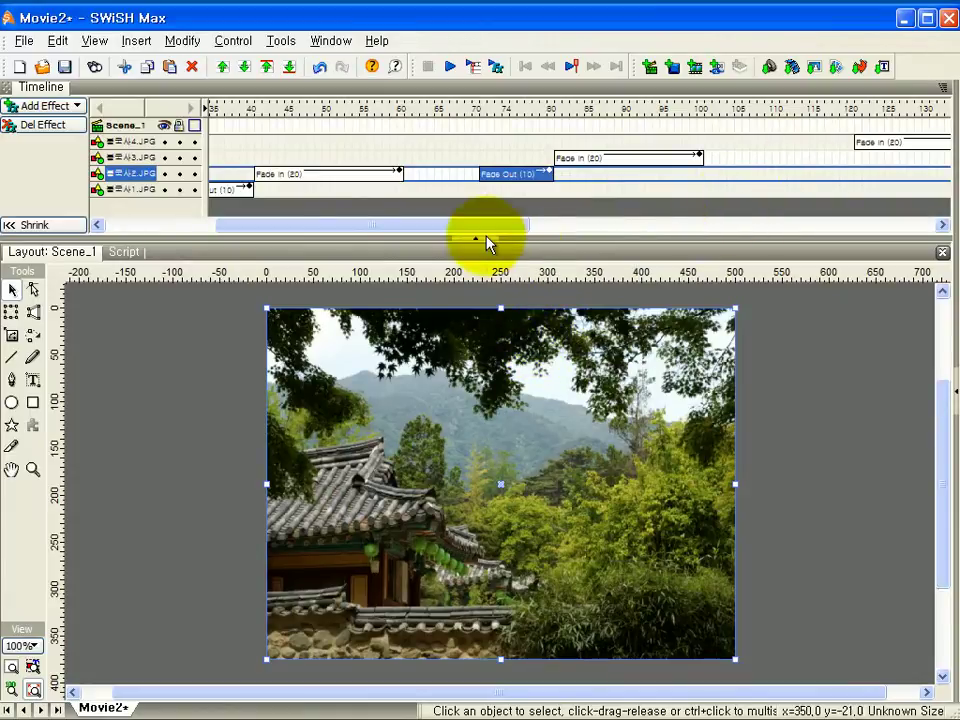
left_click_drag(478, 236, 567, 232)
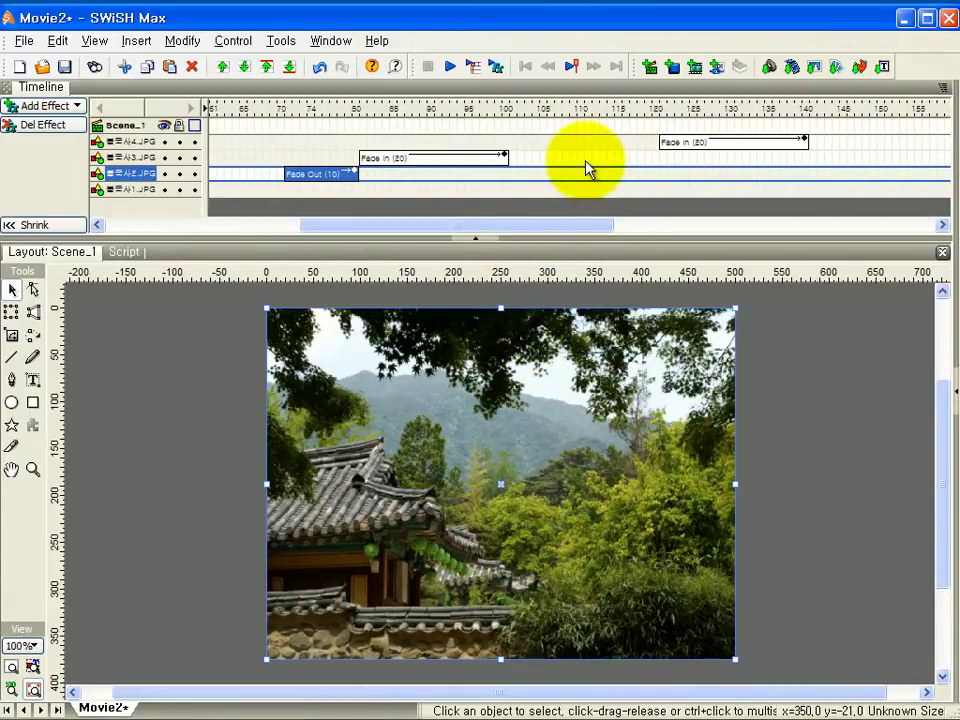
left_click(584, 158)
right_click(584, 158)
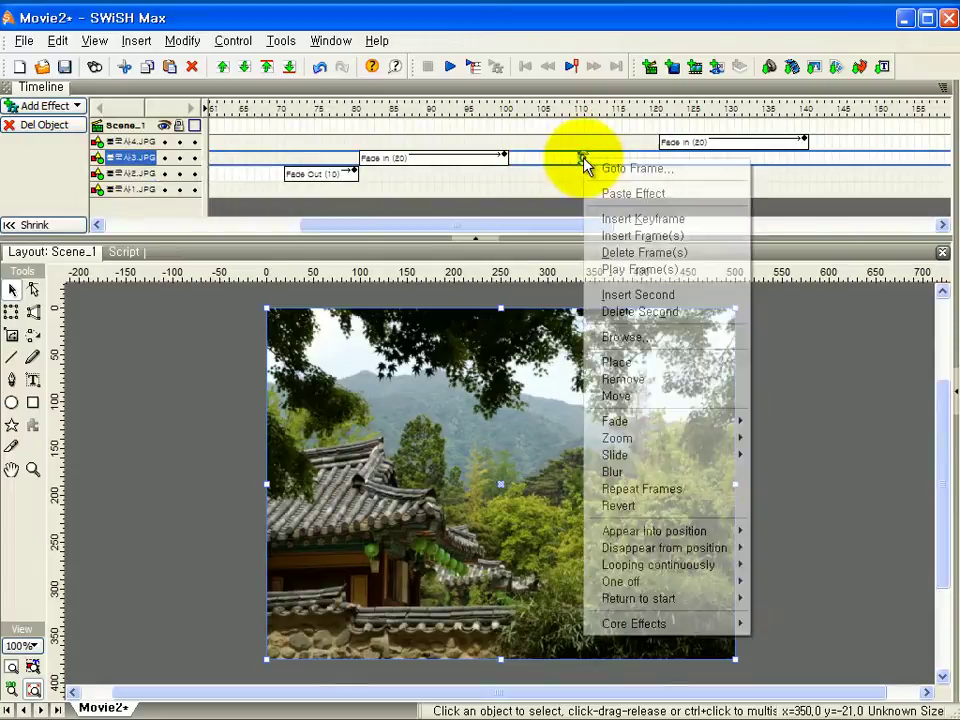
left_click(585, 159)
right_click(587, 158)
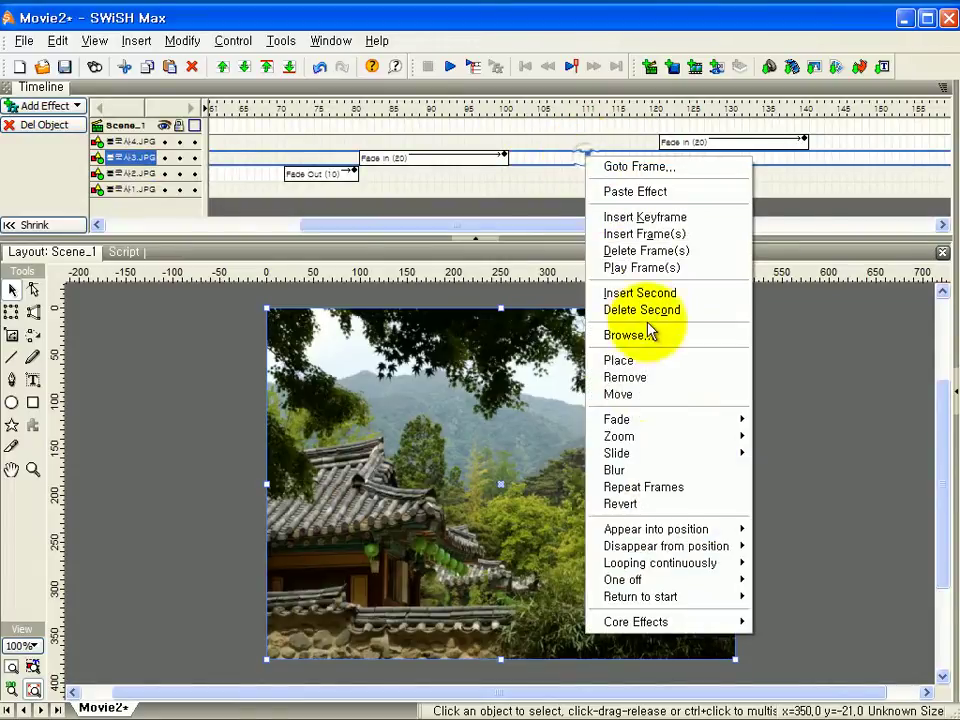
left_click(653, 191)
Paste the copied Fade Out onto 불국사4.JPG, shift it to frames 150 to 159, and move the Place effect back to frame 160
left_click_drag(598, 228, 669, 228)
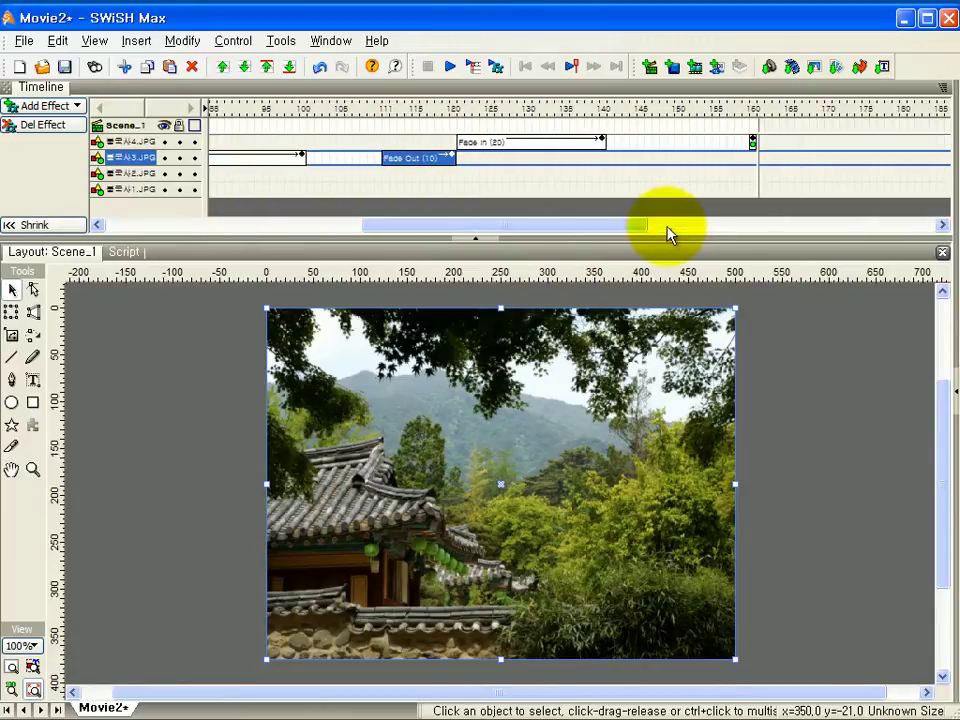
left_click(693, 142)
right_click(693, 142)
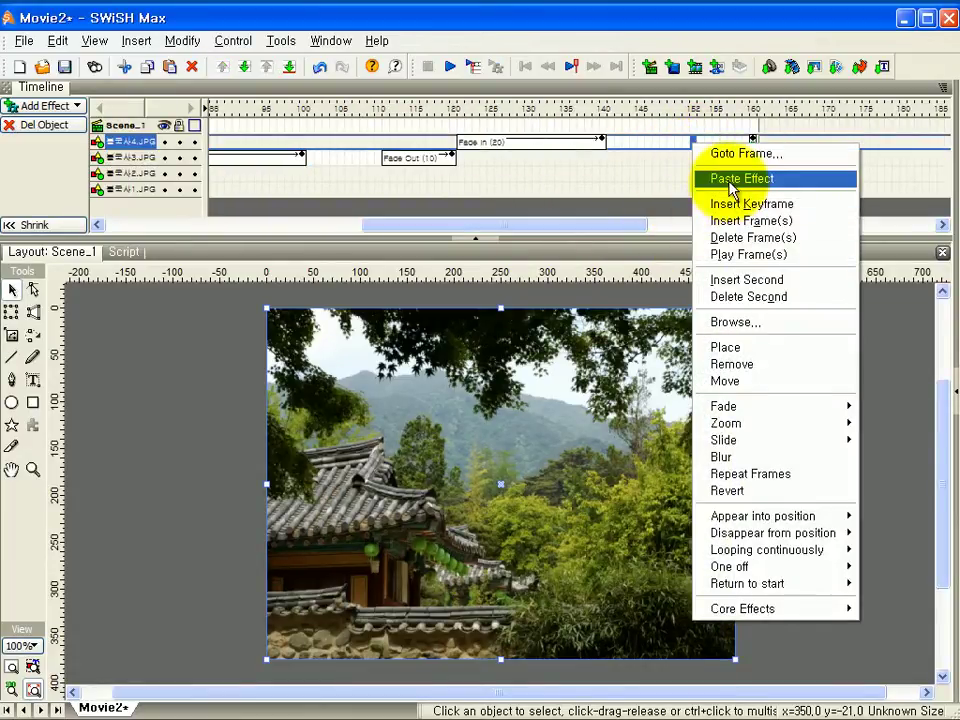
left_click(735, 180)
left_click_drag(708, 148, 701, 146)
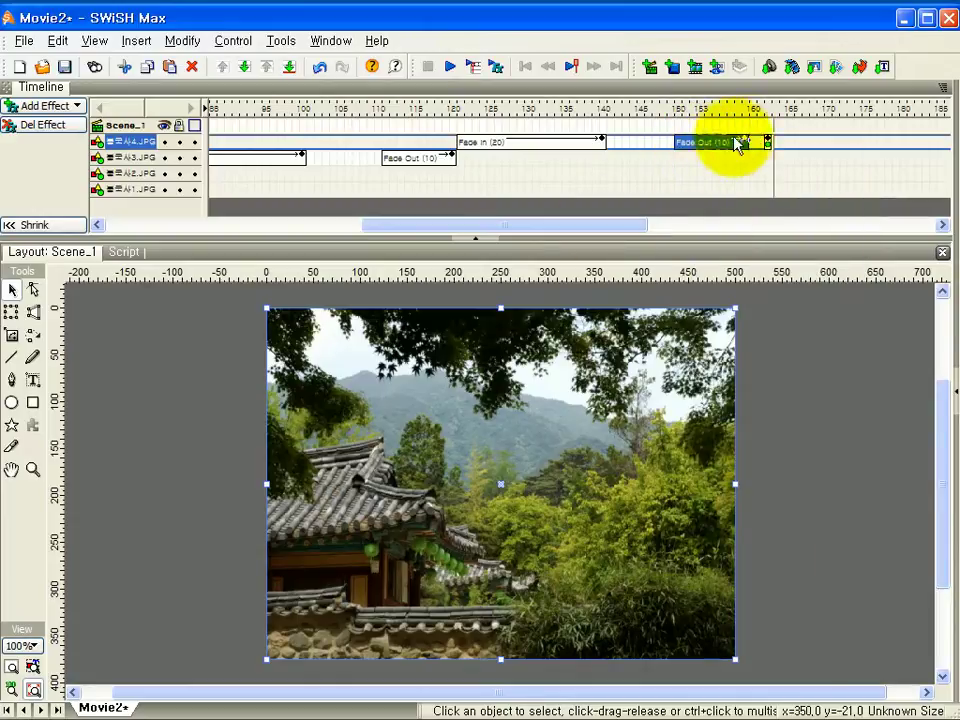
left_click_drag(768, 148, 754, 150)
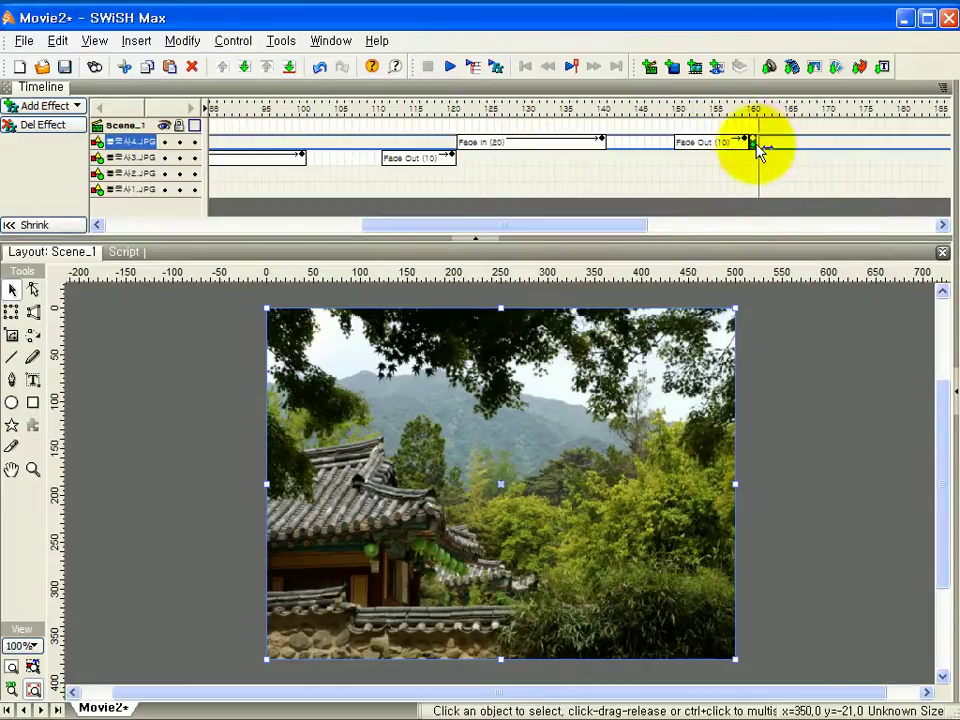
Play the movie to preview the fade transitions of all four images, and stop the playback
left_click(610, 203)
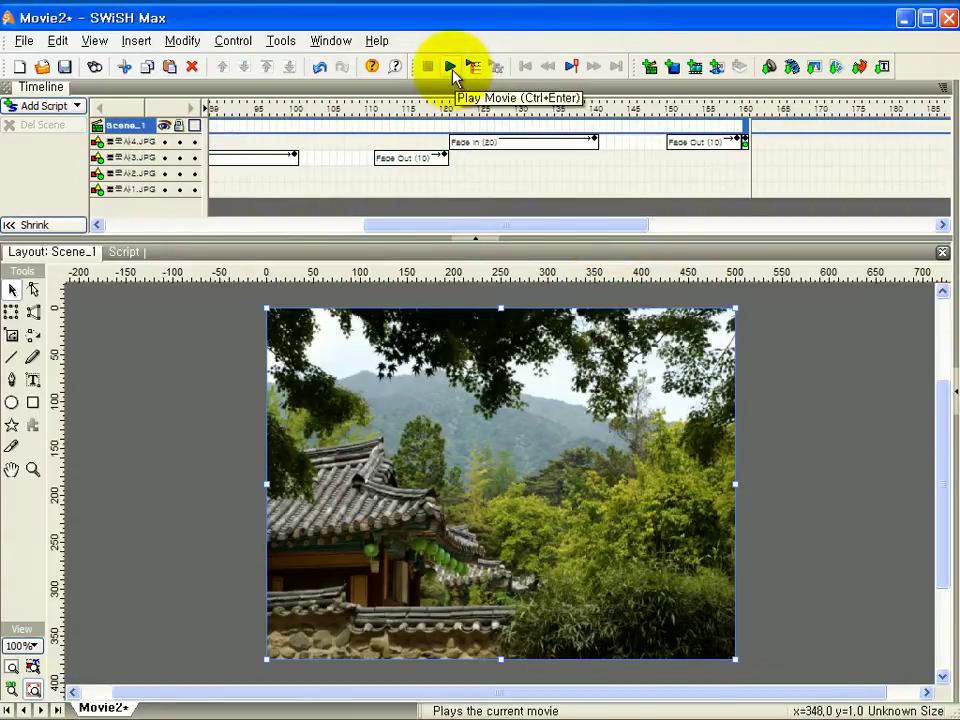
left_click(452, 68)
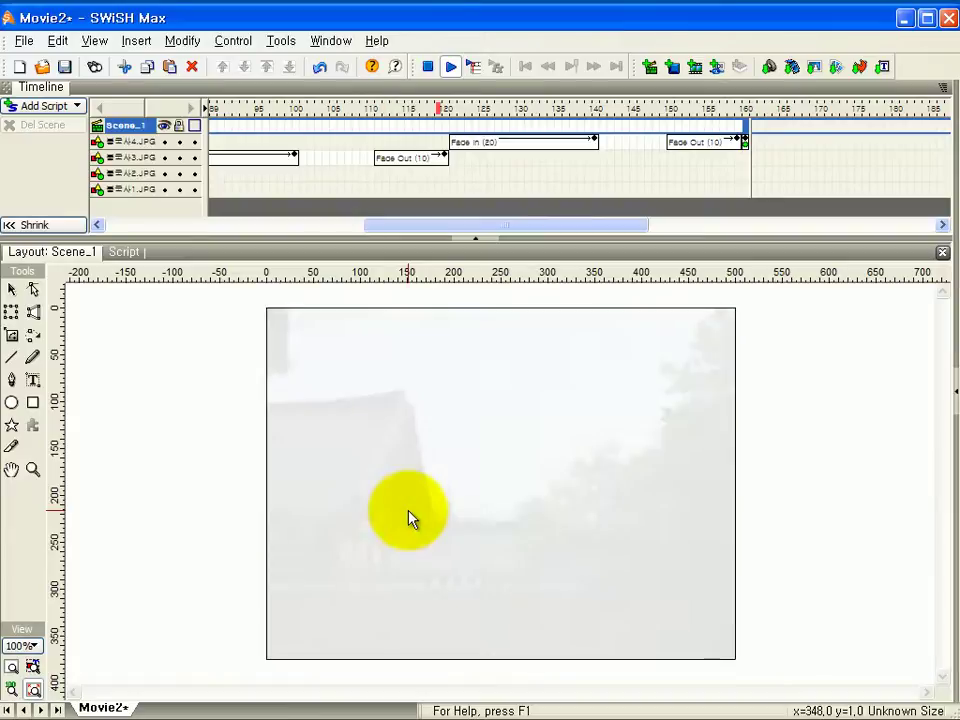
left_click(428, 67)
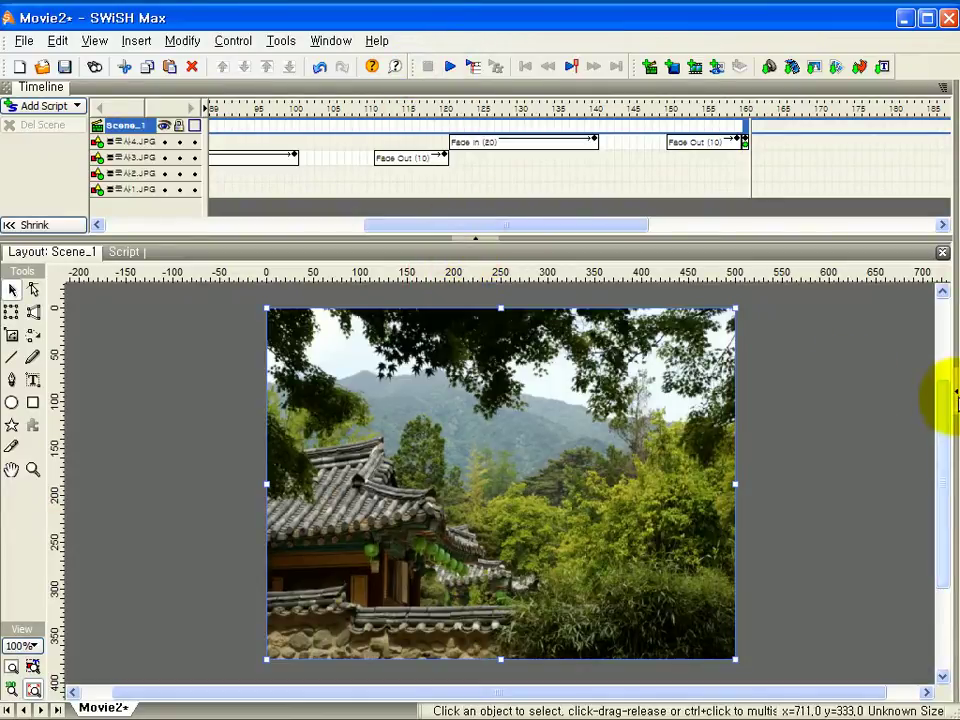
Import the image 배경.jpg into Scene_1 and move it to the bottom of the stacking order, below 불국사1.JPG
left_click(955, 397)
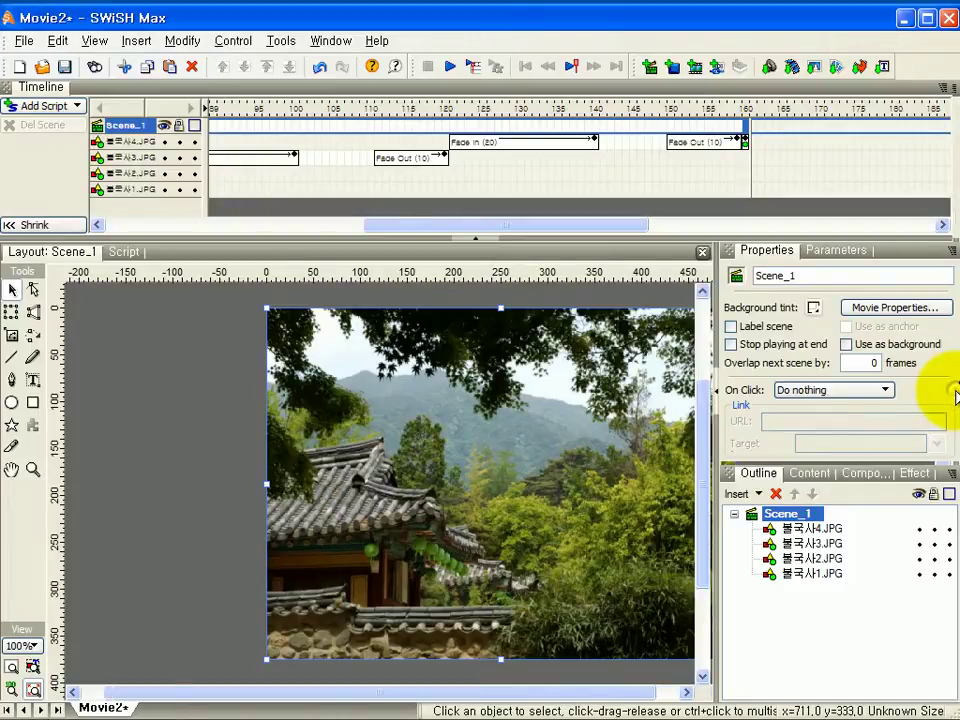
left_click(759, 495)
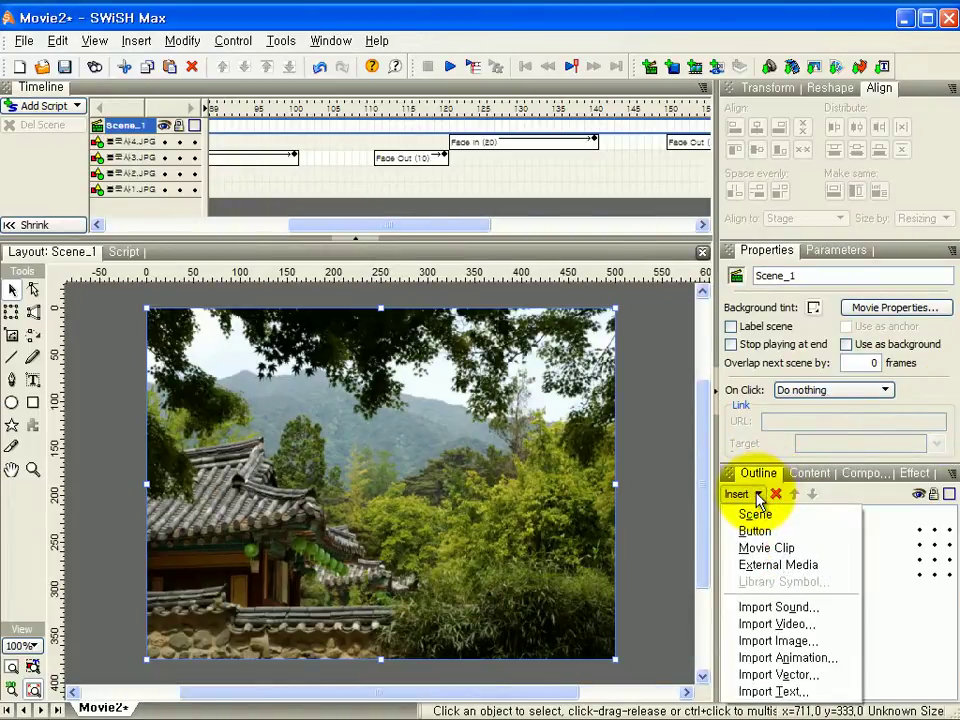
left_click(765, 641)
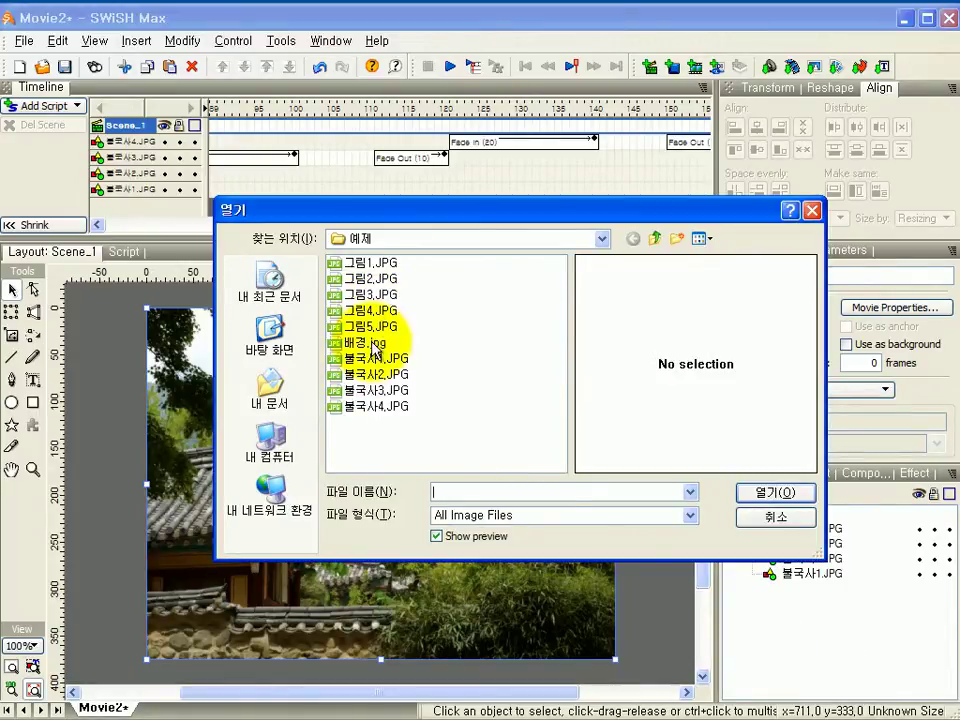
left_click(786, 494)
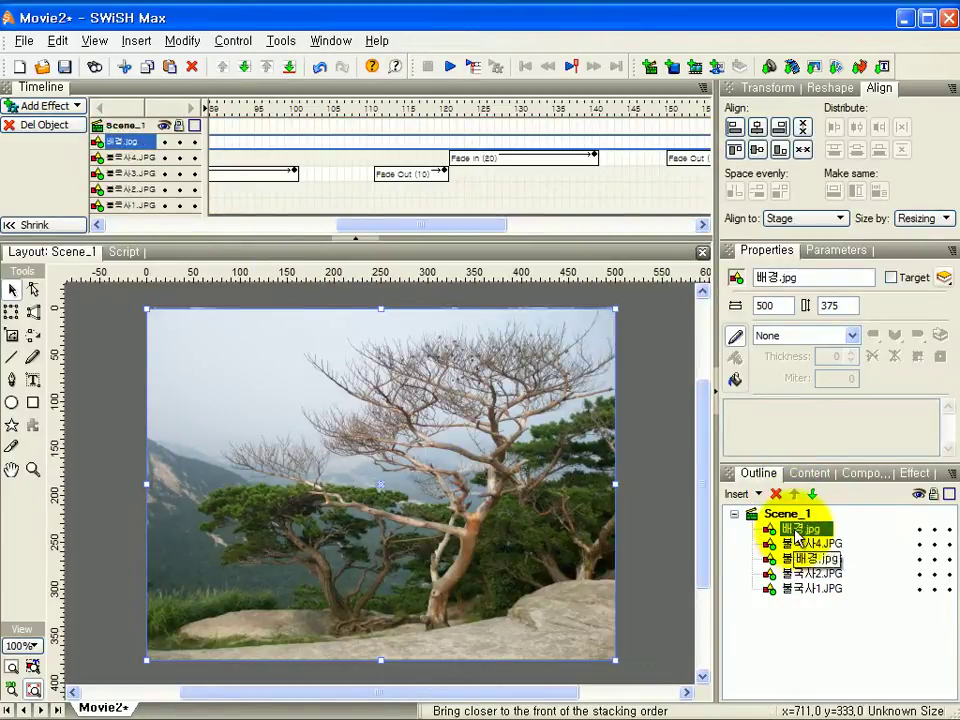
left_click_drag(797, 537, 797, 588)
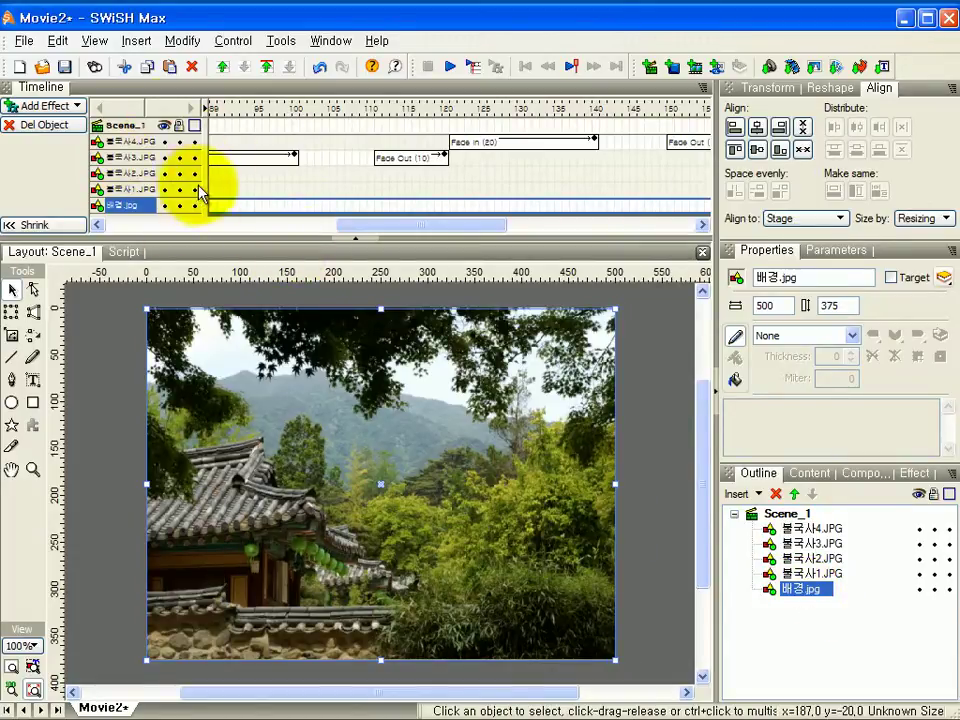
Review the whole timeline with the background layer, play the movie to check the fades over 배경.jpg, and stop the playback
left_click_drag(347, 231, 137, 230)
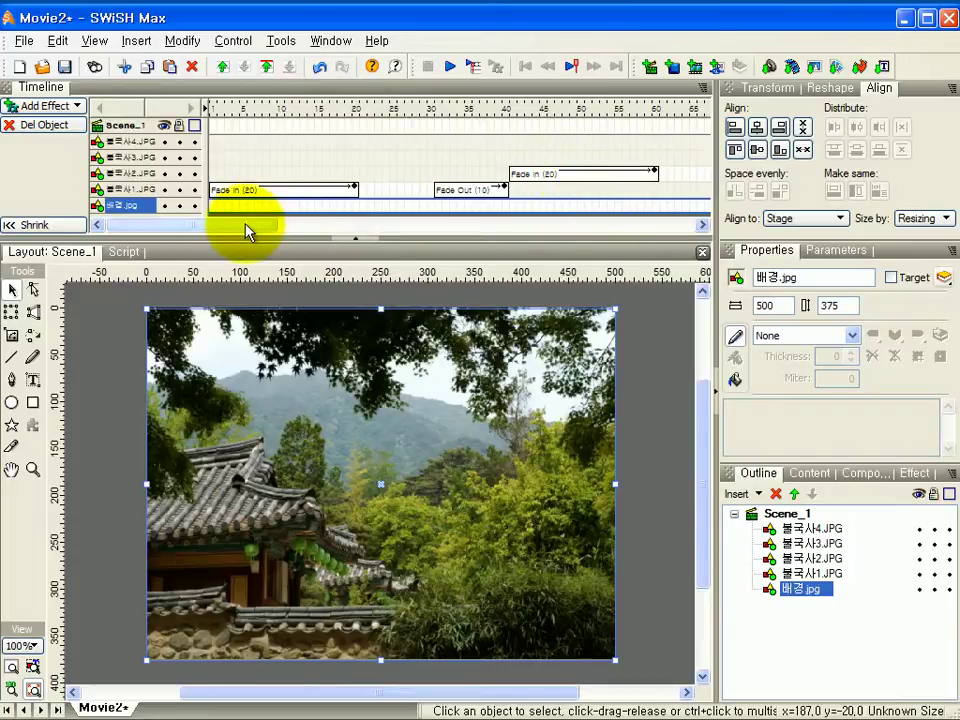
left_click_drag(249, 231, 583, 221)
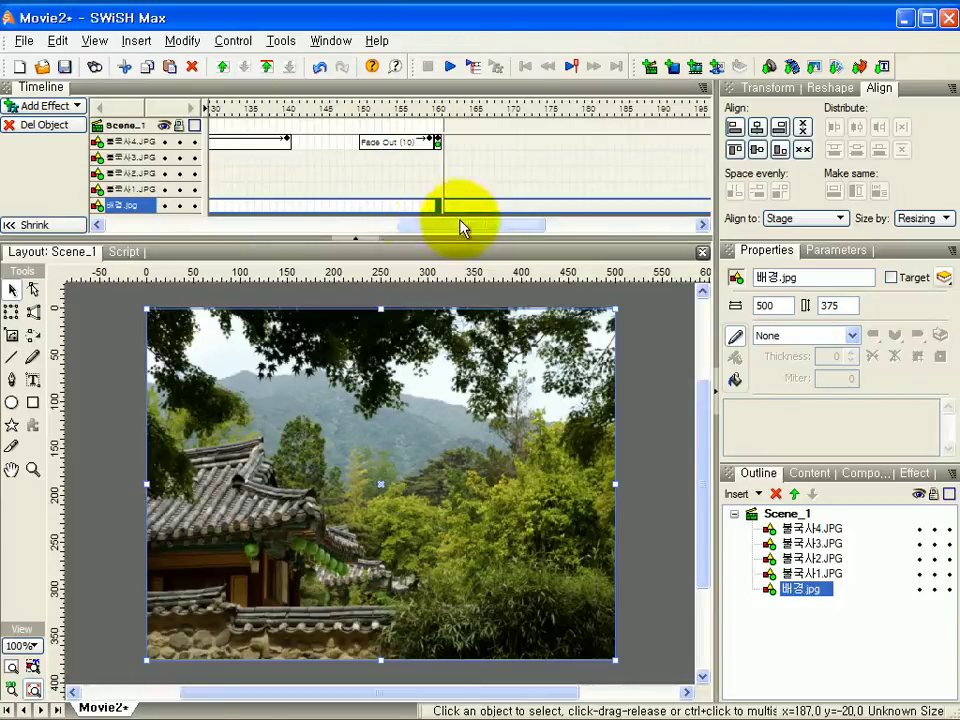
left_click_drag(461, 225, 343, 255)
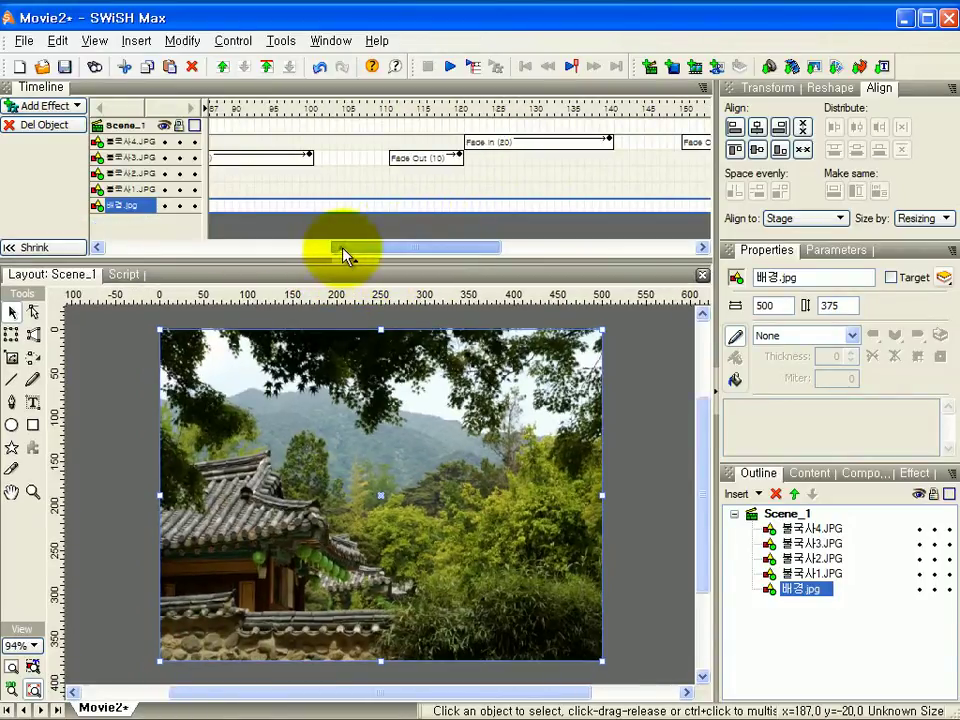
left_click(452, 68)
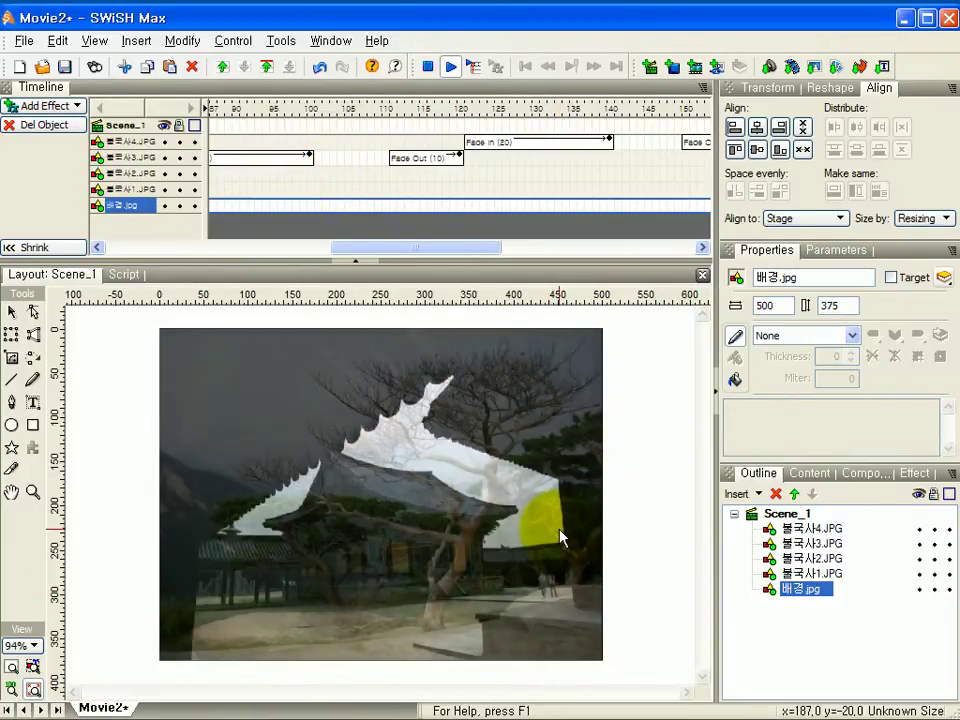
left_click(428, 66)
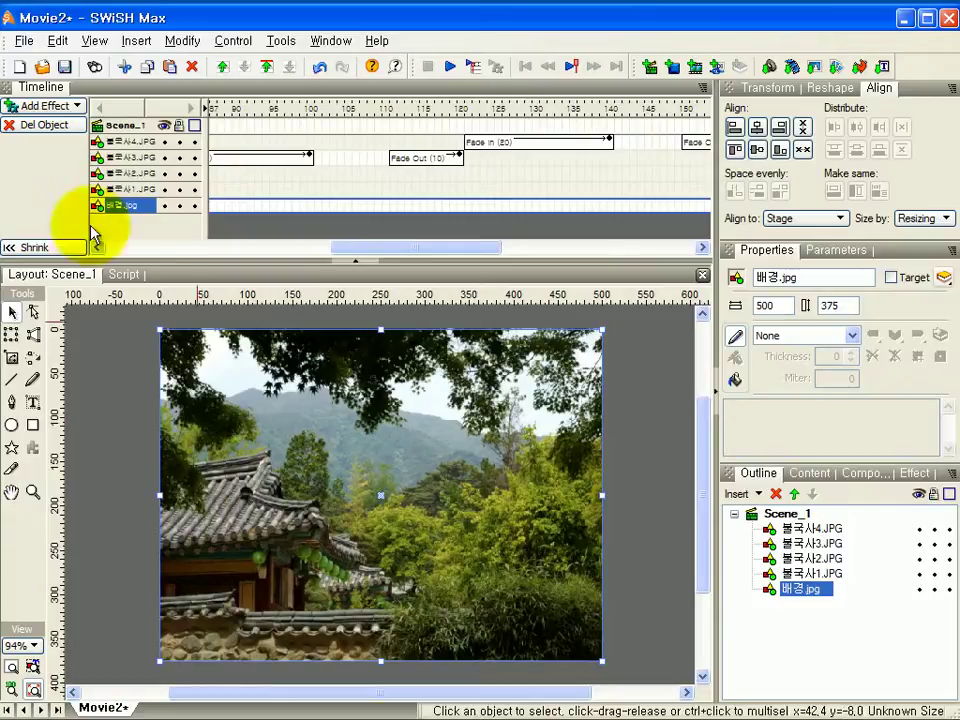
Save the movie as 3강페이드인페이드아웃.swi in the 스위시맥스11월 folder, replacing the existing file
left_click(64, 66)
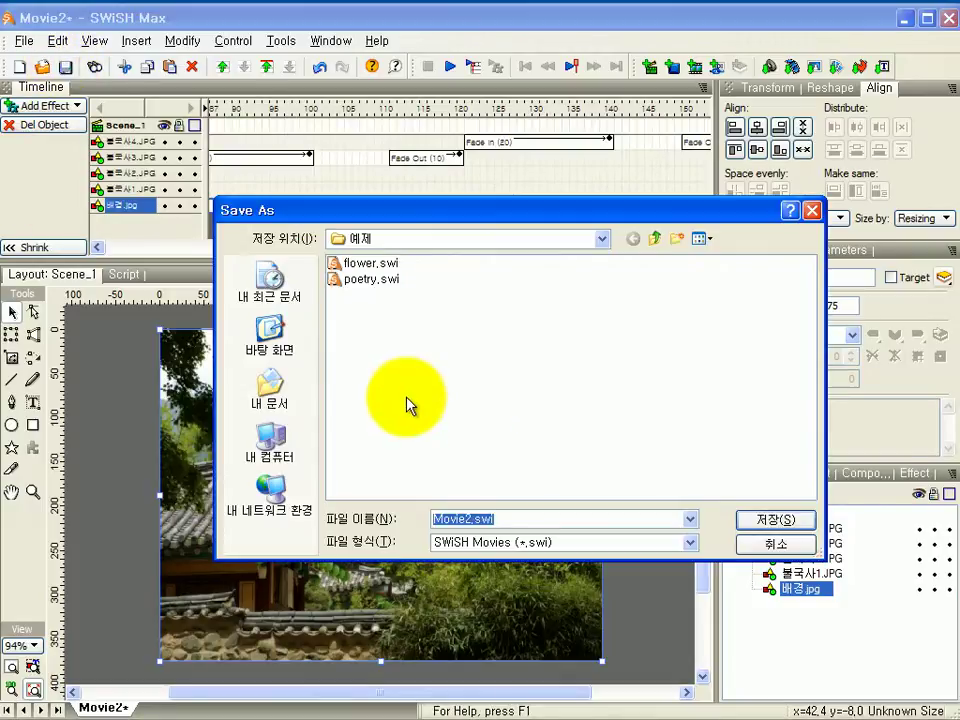
left_click(654, 240)
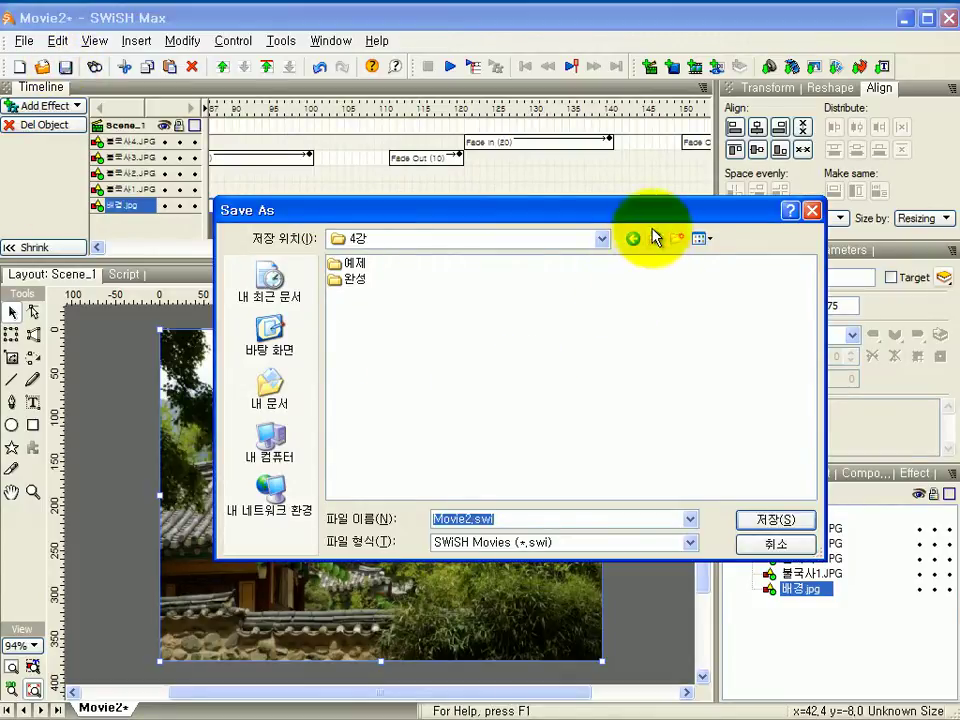
left_click(654, 240)
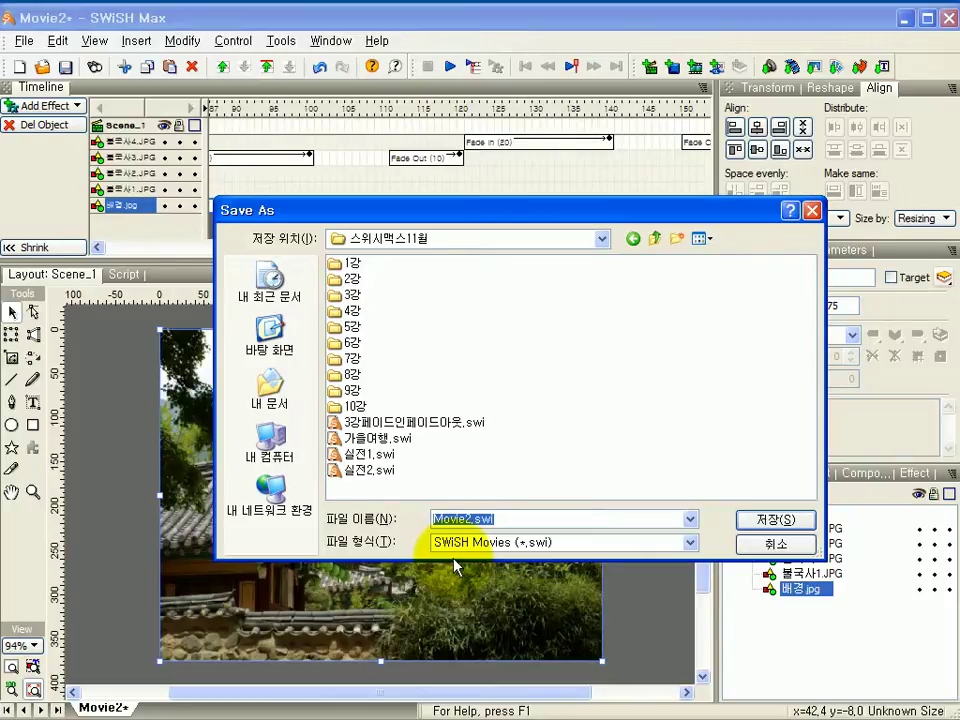
left_click(364, 425)
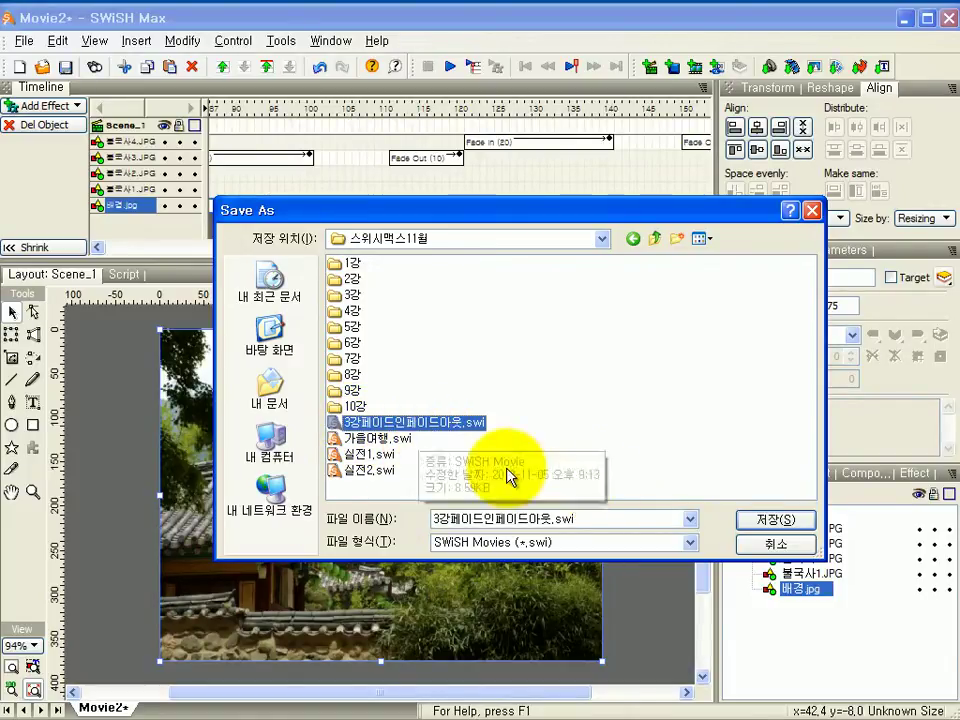
double_click(548, 523)
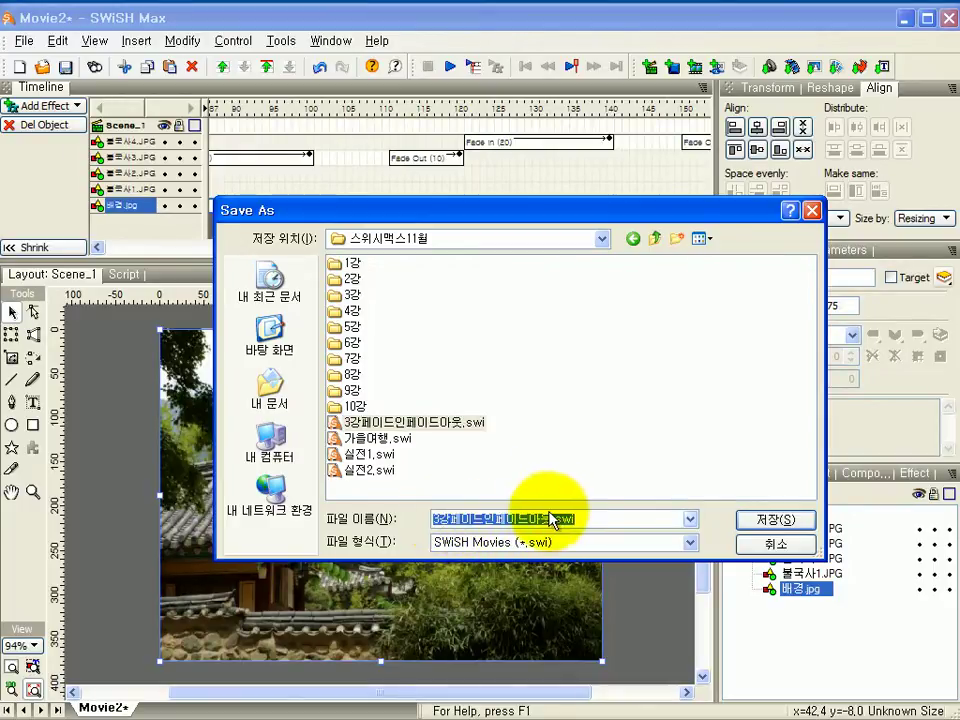
left_click(779, 524)
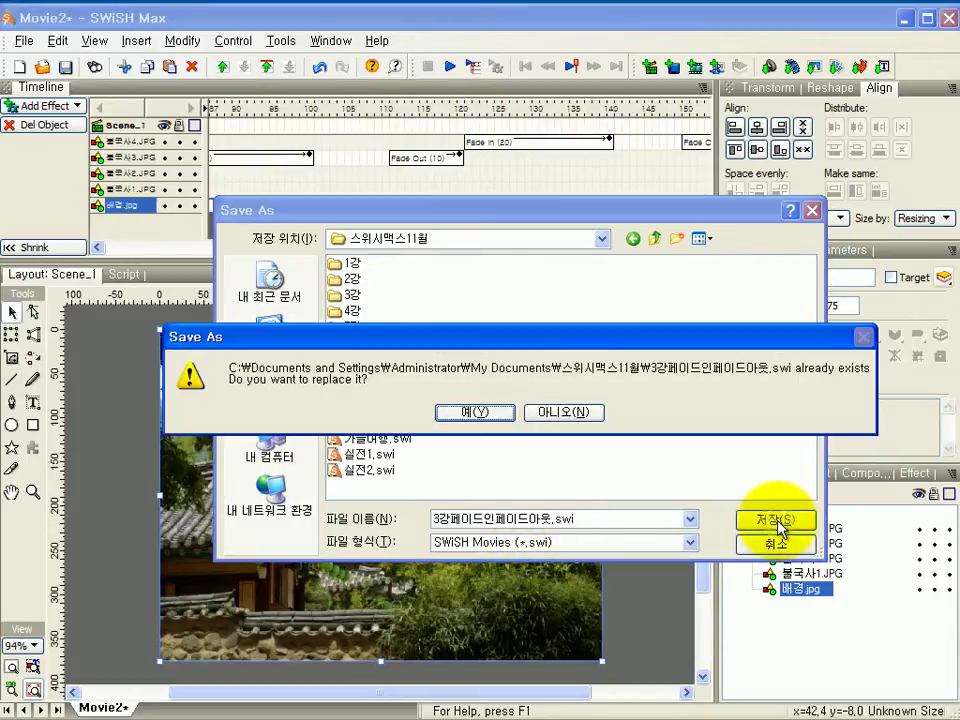
left_click(476, 412)
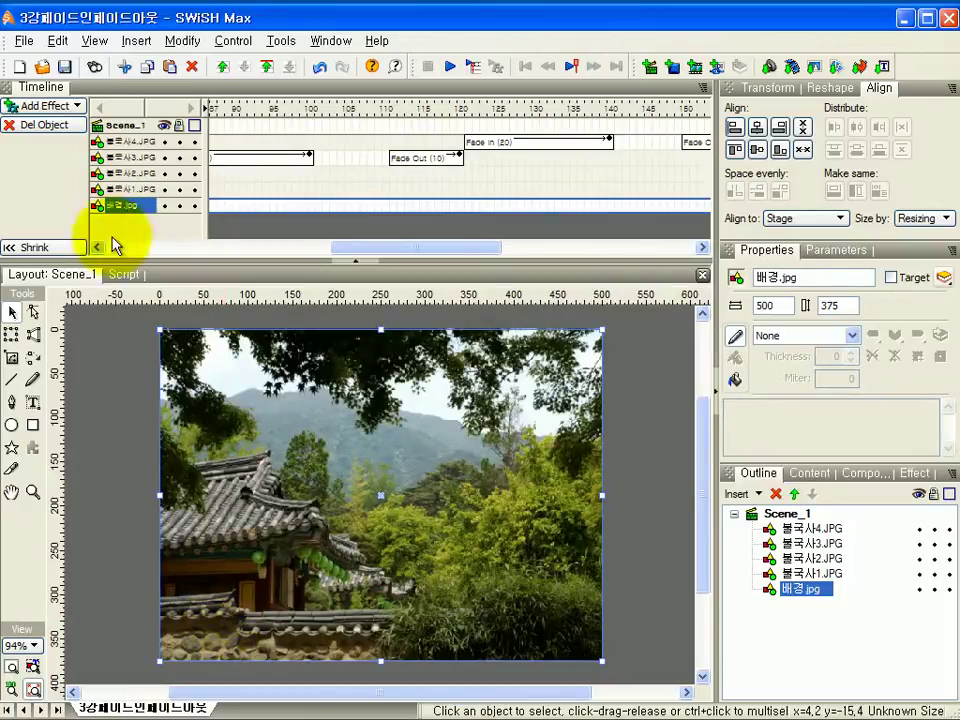
Export the movie as the SWF file 3강페이드인페이드아웃.swf in the 스위시맥스11월 folder, replacing the existing file
left_click(24, 41)
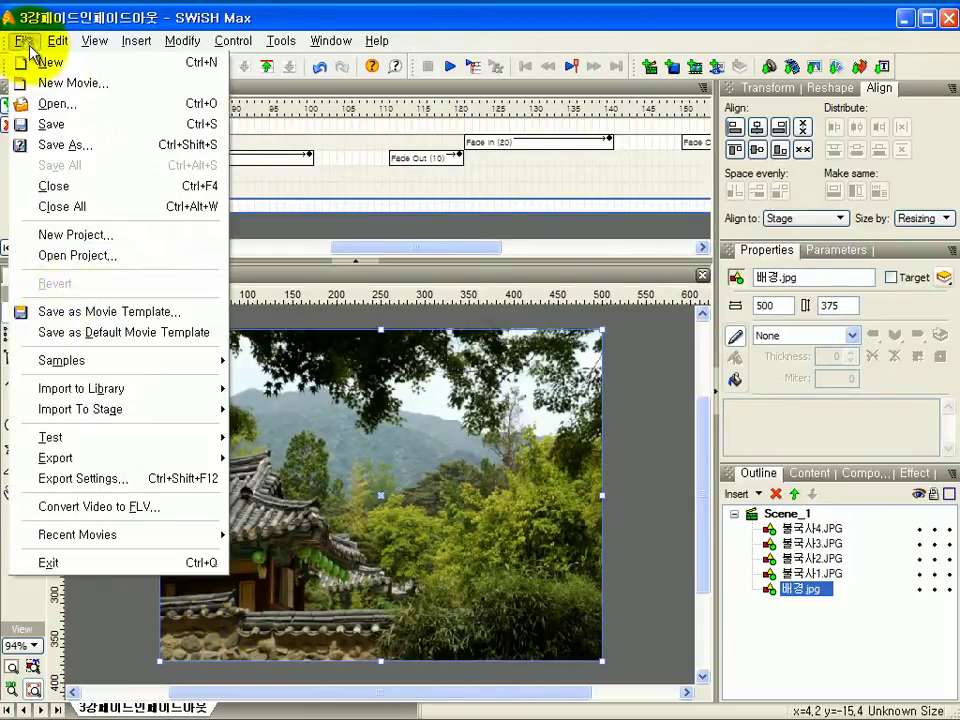
mouse_move(98, 454)
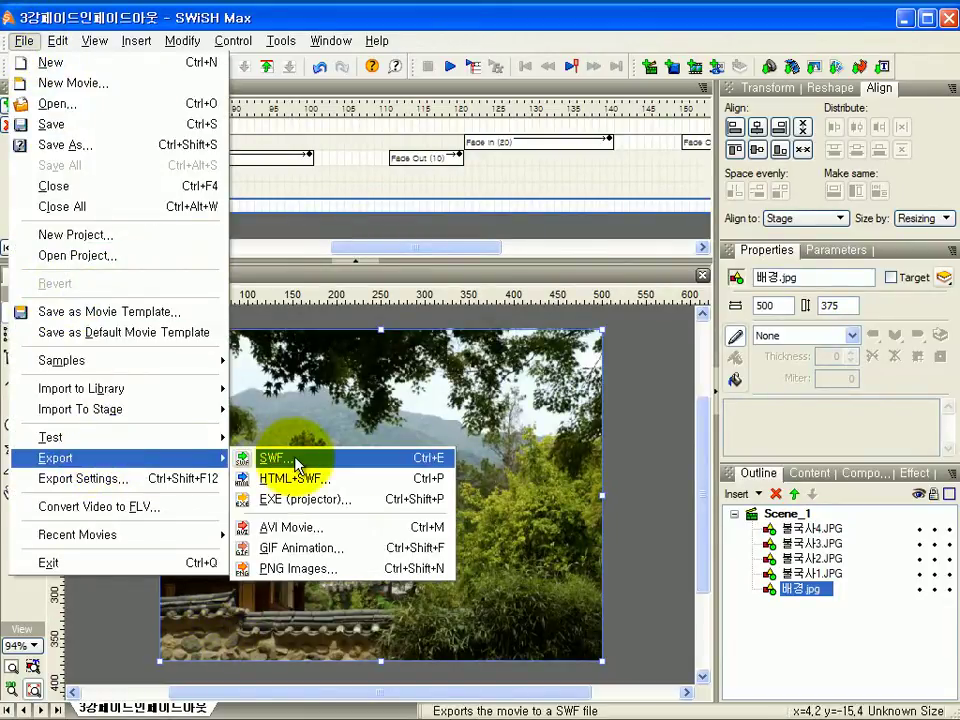
left_click(296, 462)
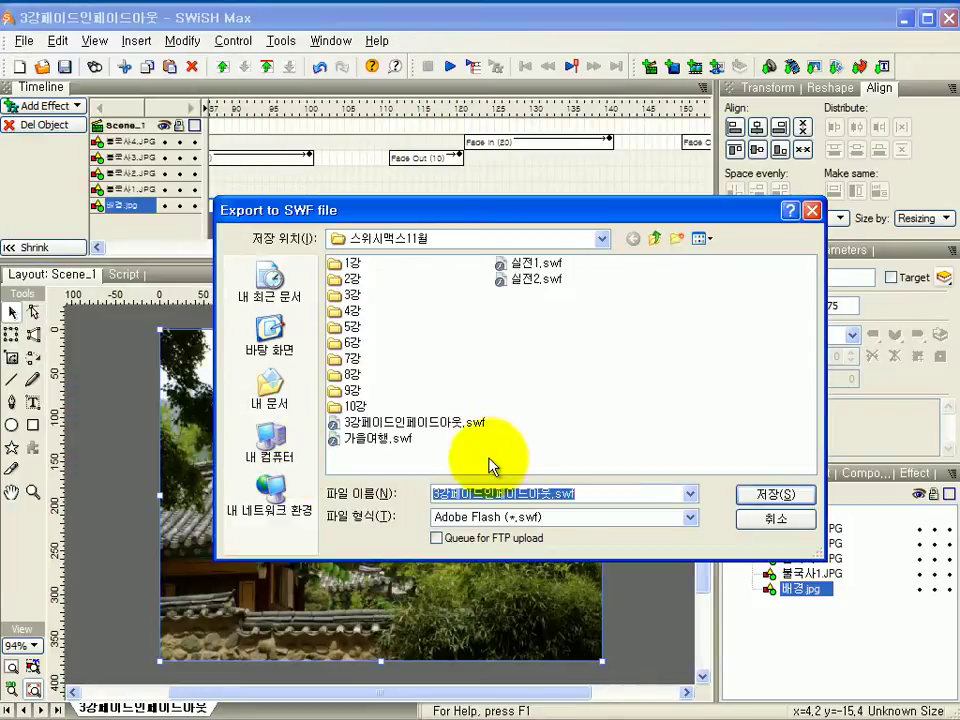
left_click(470, 423)
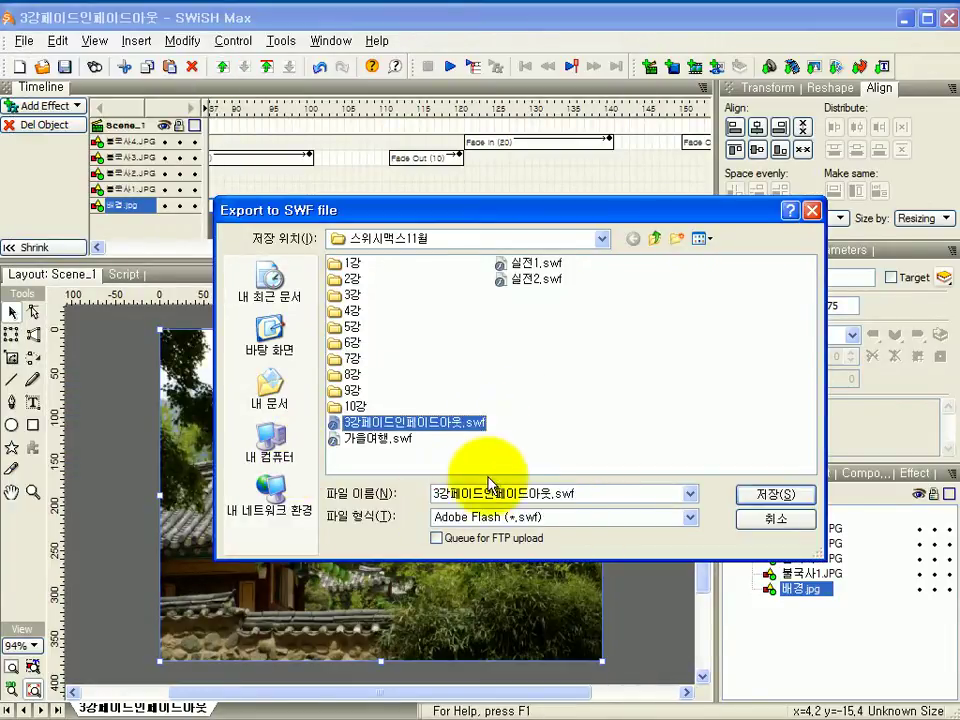
left_click(766, 496)
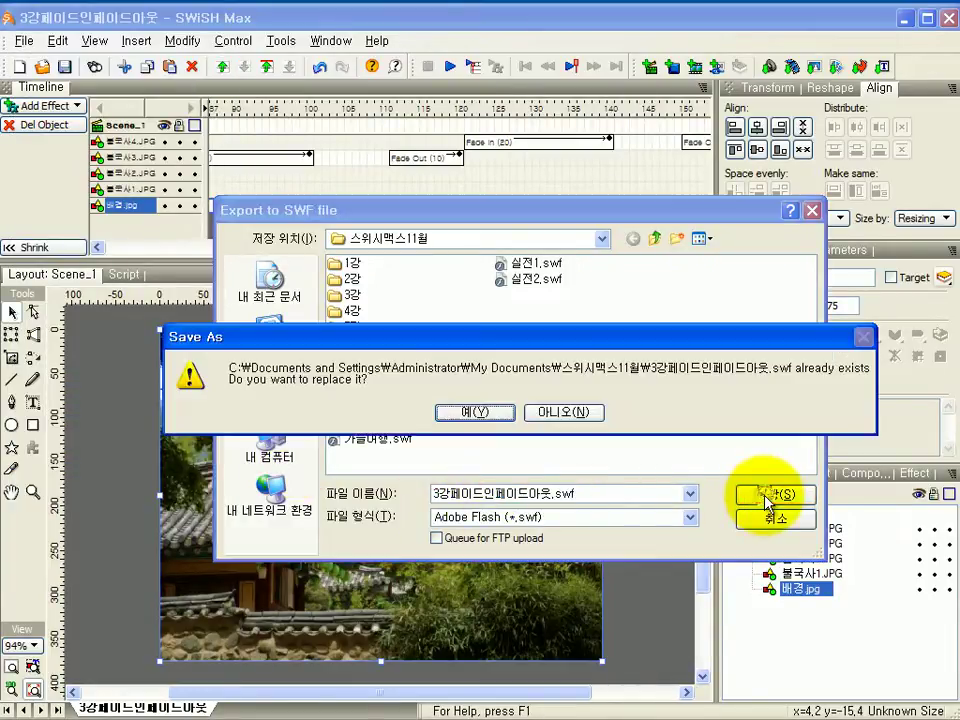
left_click(463, 411)
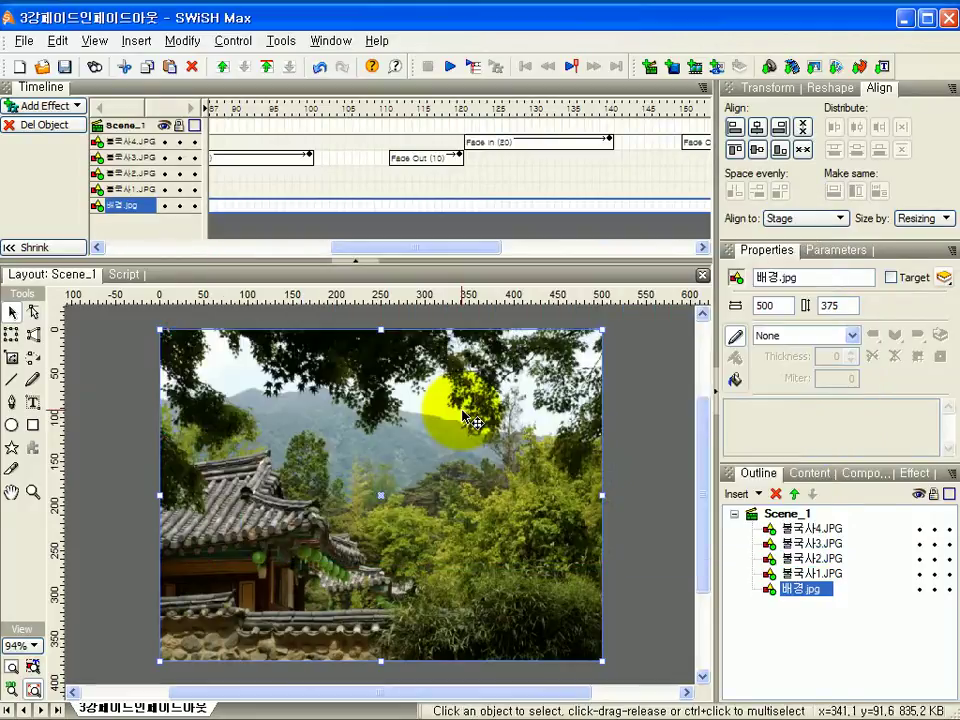